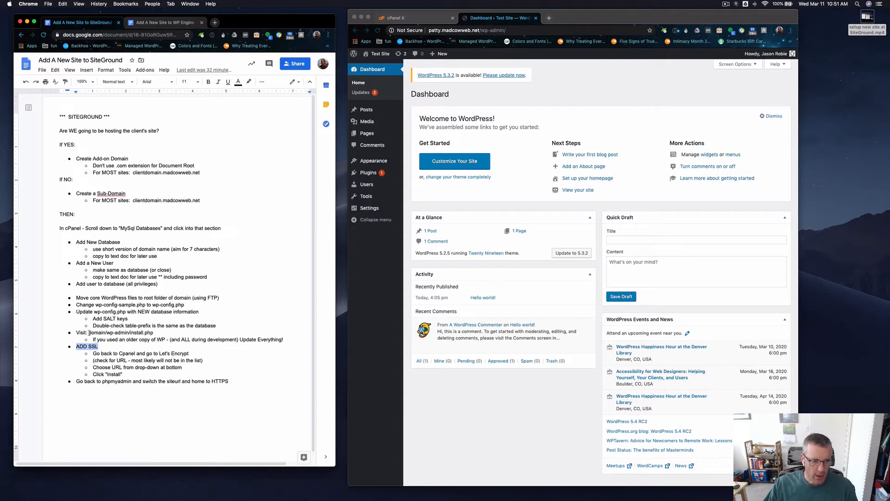
Highlight the install.php address and the "Update Everything!" note in the SiteGround checklist.
{"action": "left_click_drag", "start_coordinate": [88, 332], "coordinate": [152, 333]}
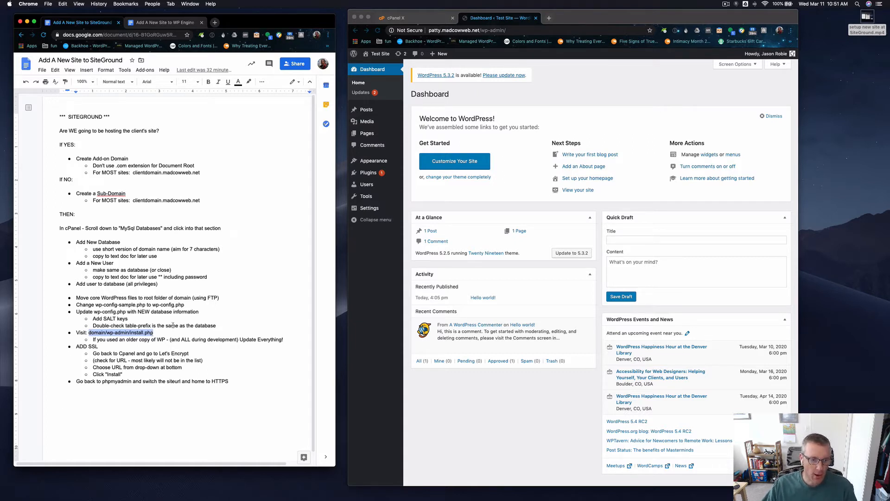
{"action": "left_click", "coordinate": [146, 340]}
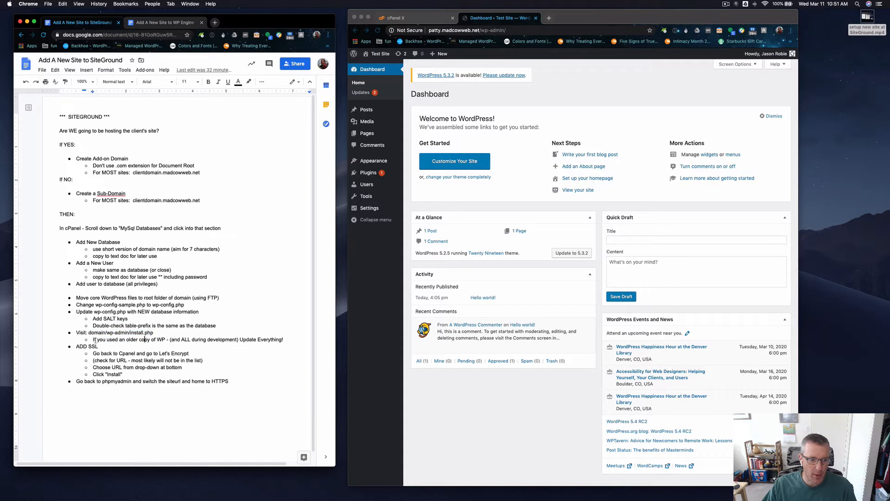
{"action": "left_click_drag", "start_coordinate": [92, 340], "coordinate": [283, 339]}
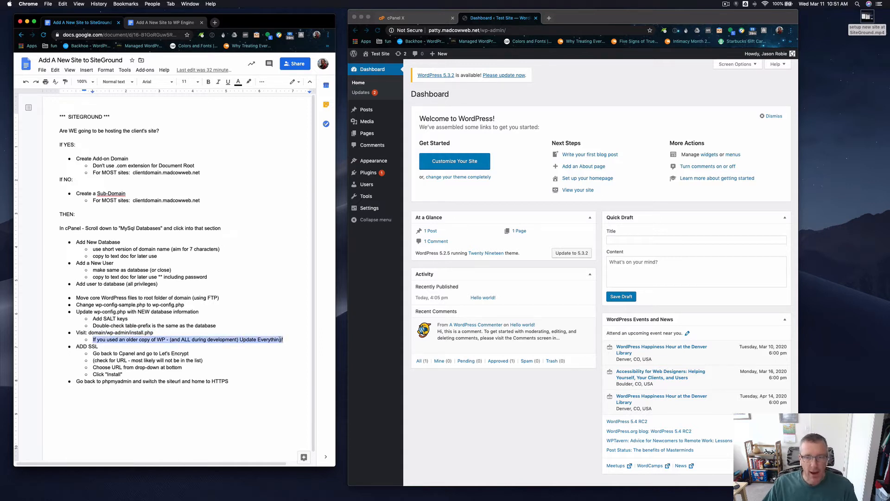
Dismiss the WordPress welcome panel on the Test Site dashboard and update WordPress core to 5.3.2.
{"action": "left_click", "coordinate": [532, 123]}
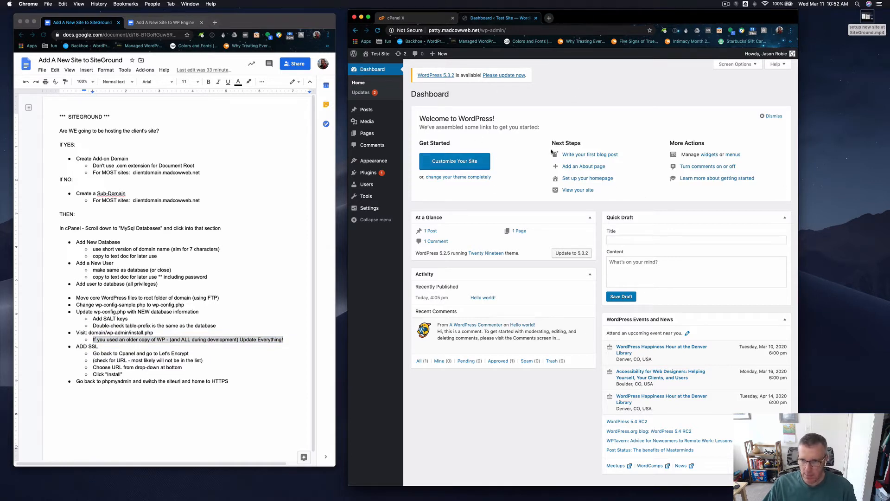
{"action": "left_click", "coordinate": [772, 116]}
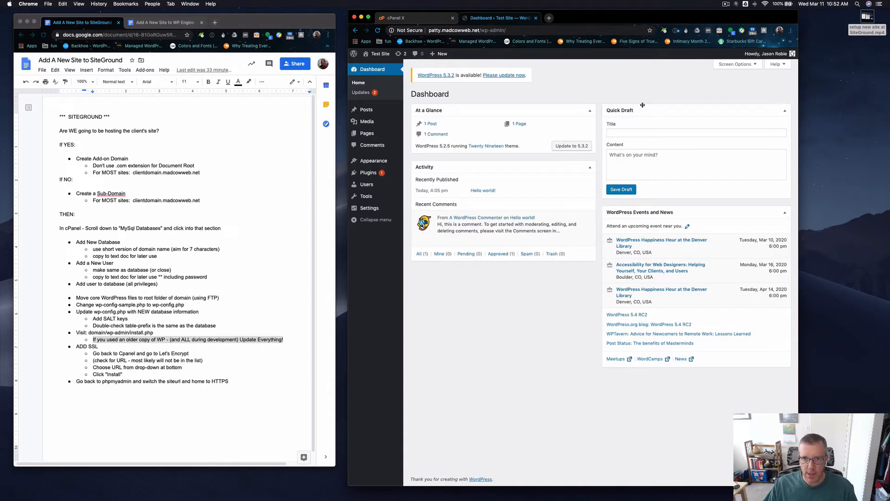
{"action": "left_click", "coordinate": [499, 76]}
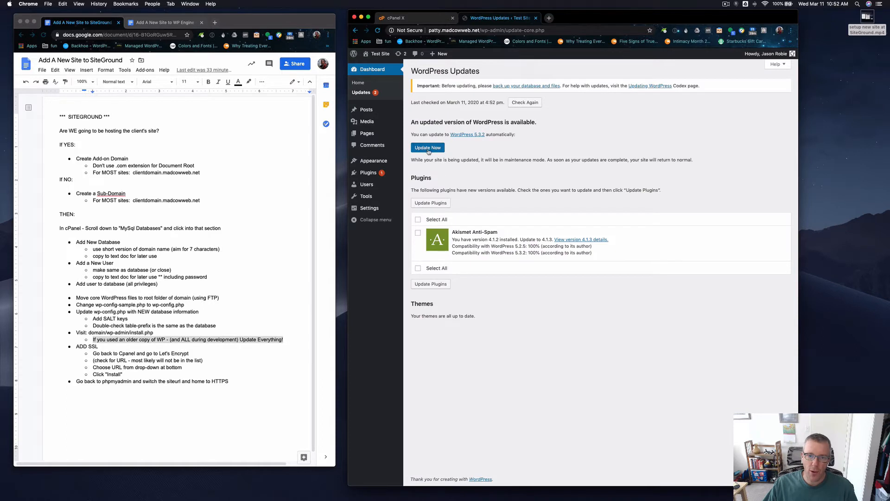
{"action": "left_click", "coordinate": [428, 149]}
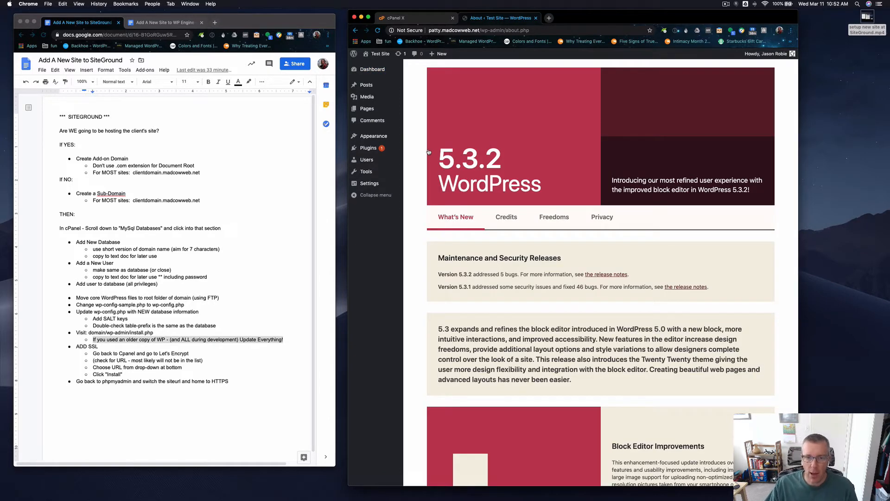
Update the Akismet Anti-Spam plugin to version 4.1.3 and delete the Hello Dolly plugin.
{"action": "left_click", "coordinate": [375, 69]}
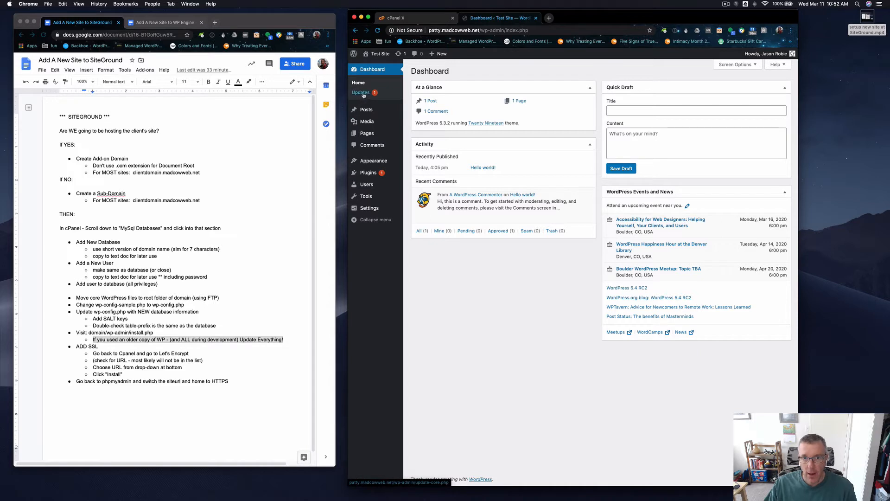
{"action": "mouse_move", "coordinate": [364, 174]}
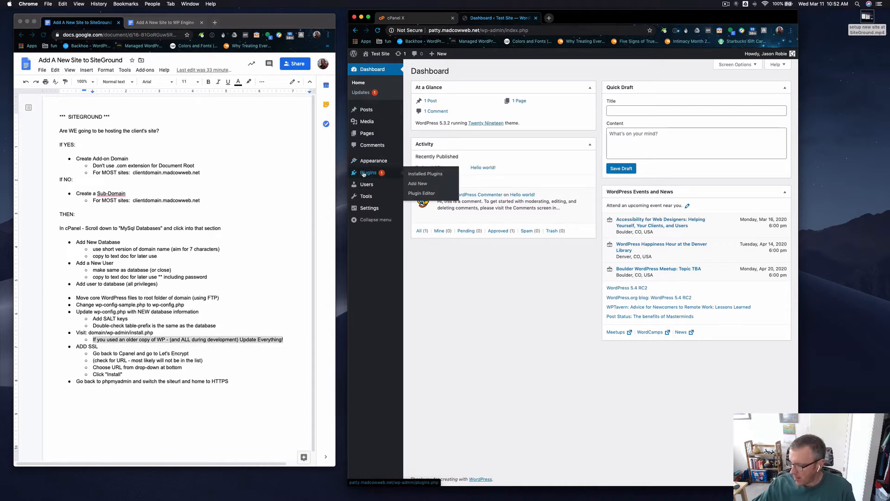
{"action": "left_click", "coordinate": [364, 173]}
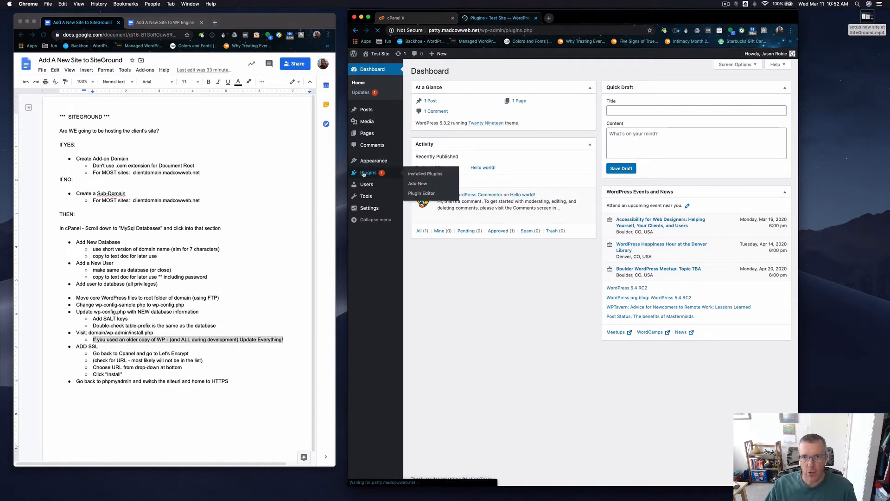
{"action": "left_click", "coordinate": [617, 155]}
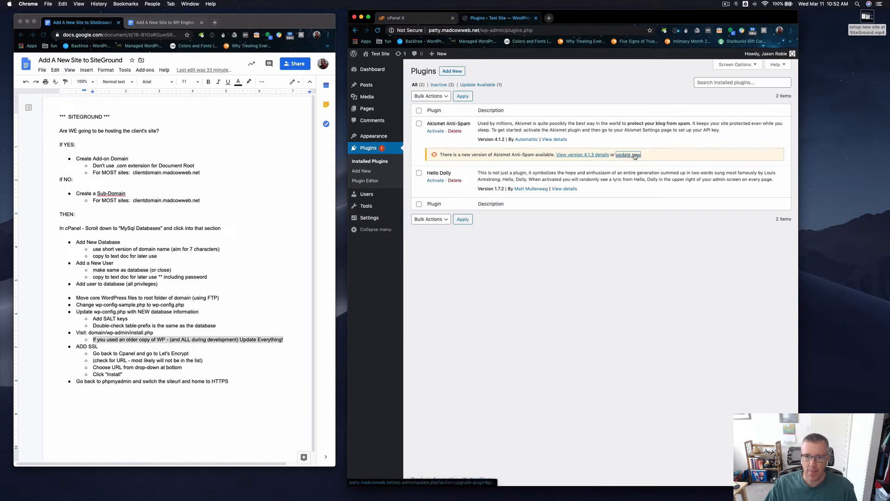
{"action": "left_click", "coordinate": [455, 181]}
{"action": "left_click", "coordinate": [637, 75]}
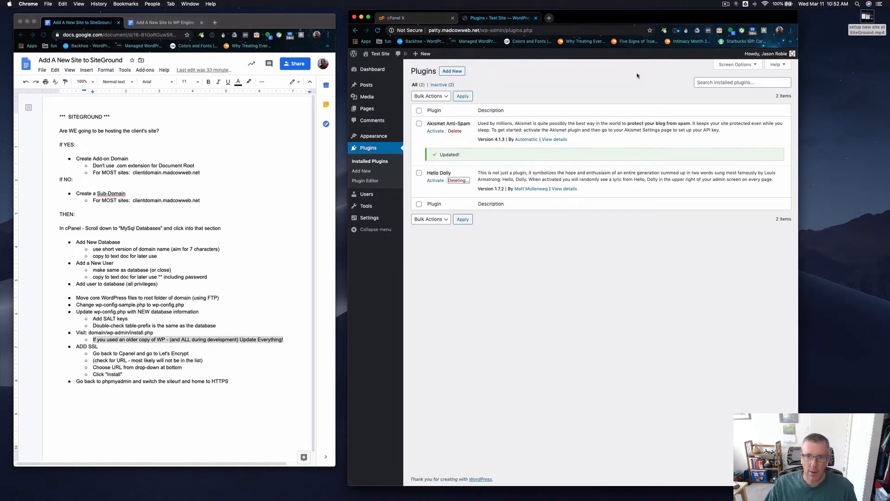
Check the installed themes for updates and highlight the sub-steps under ADD SSL in the checklist document.
{"action": "mouse_move", "coordinate": [384, 138]}
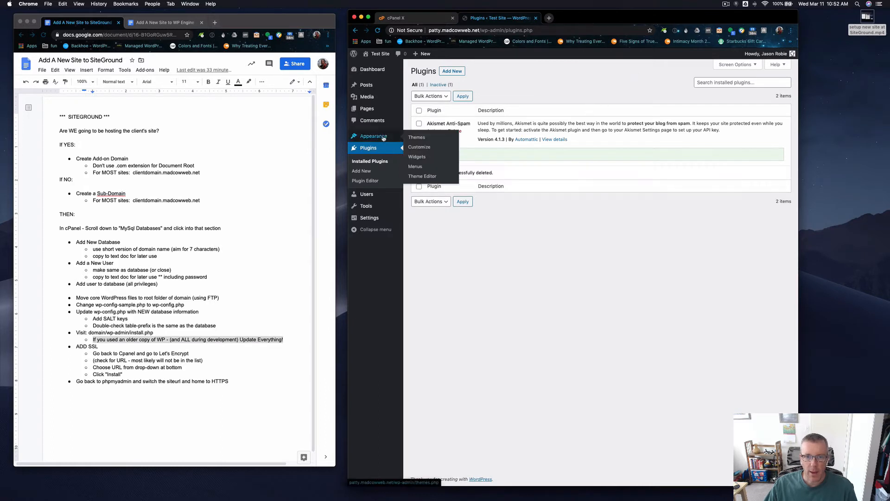
{"action": "left_click", "coordinate": [428, 138]}
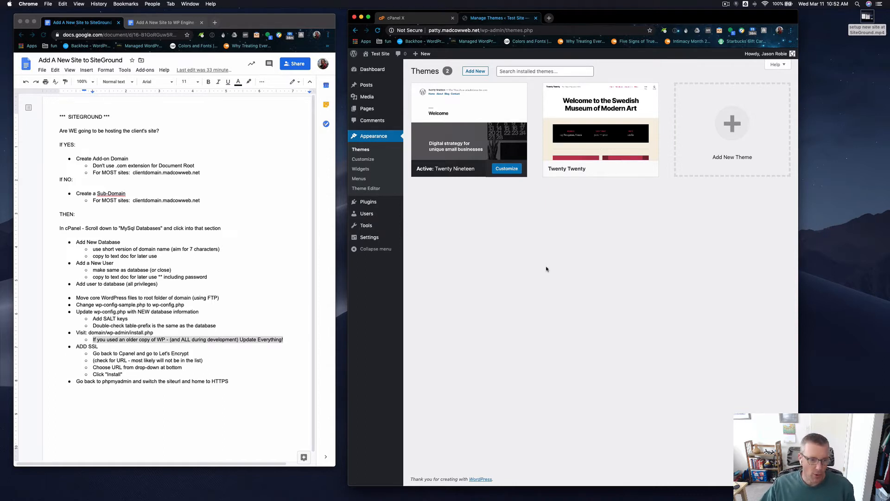
{"action": "left_click", "coordinate": [106, 347]}
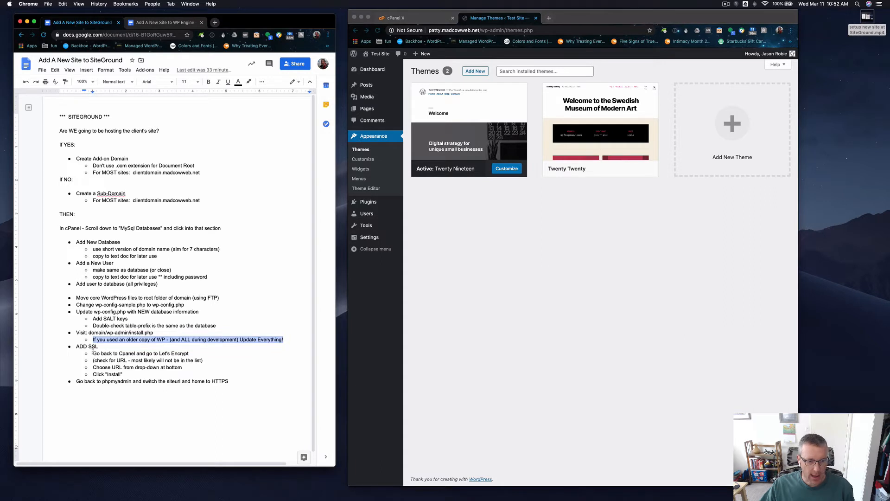
{"action": "left_click_drag", "start_coordinate": [93, 351], "coordinate": [127, 373]}
Open the Test Site front end in a new browser tab and check whether its address is secure.
{"action": "left_click", "coordinate": [612, 267]}
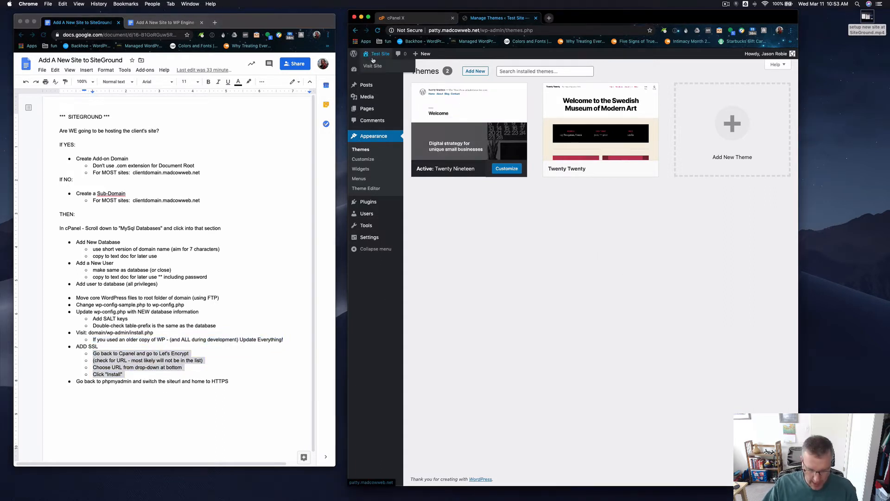
{"action": "left_click", "coordinate": [371, 55], "text": "super"}
{"action": "left_click", "coordinate": [580, 19]}
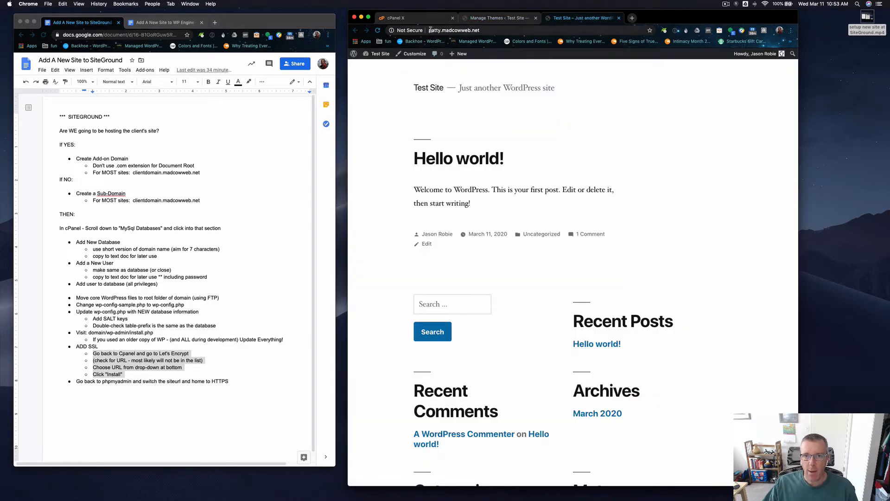
{"action": "left_click", "coordinate": [430, 31]}
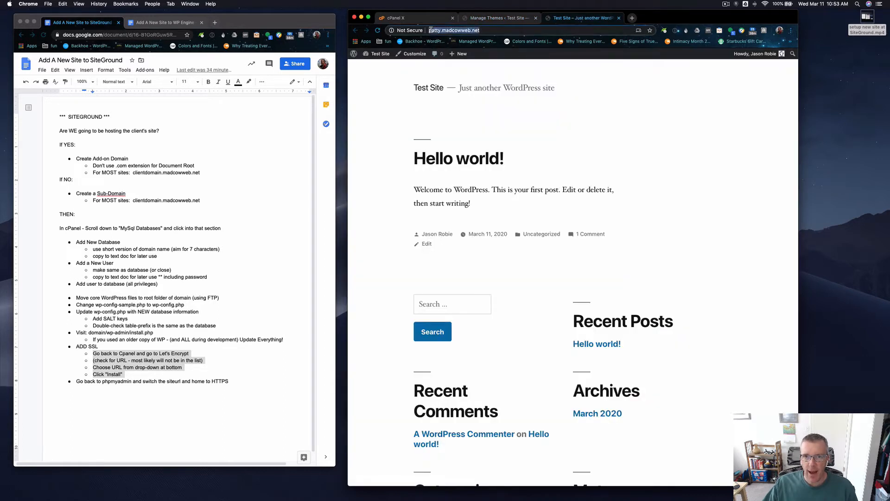
{"action": "left_click", "coordinate": [469, 31]}
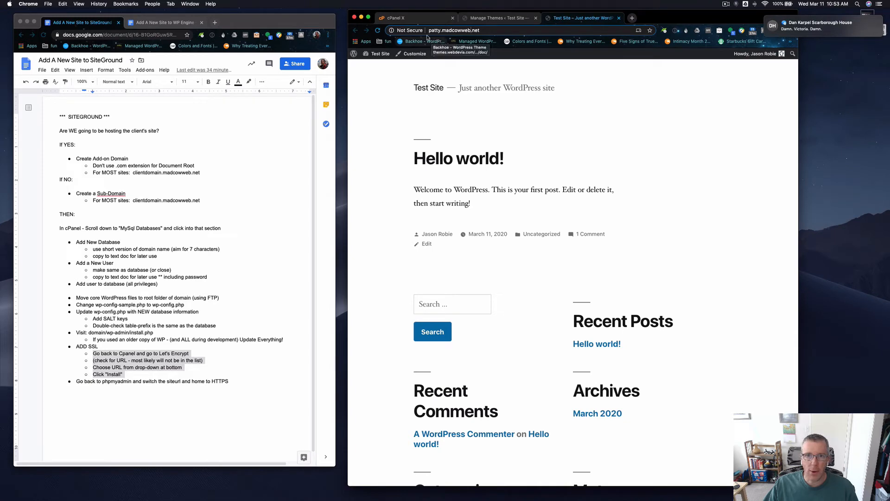
Open Let's Encrypt in the SiteGround cPanel and check both pages of the certificate list for patty.madcowweb.net.
{"action": "left_click", "coordinate": [414, 20]}
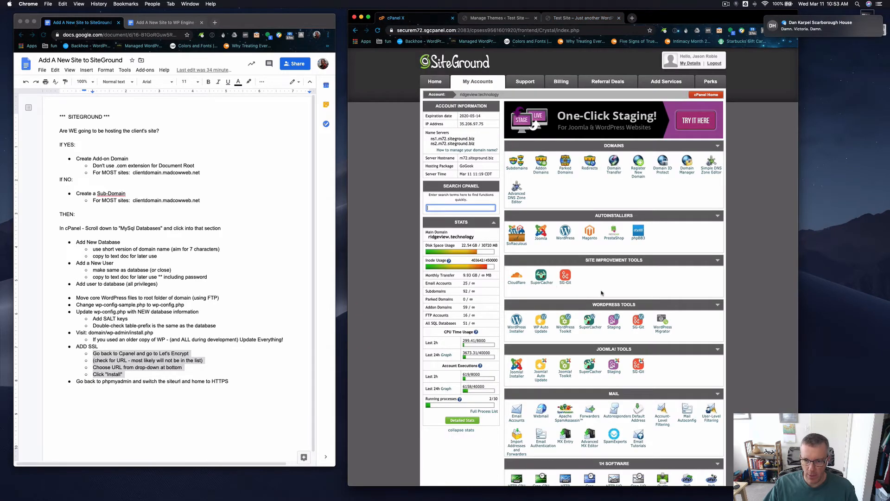
{"action": "scroll", "coordinate": [601, 292], "scroll_direction": "down", "scroll_amount": 15}
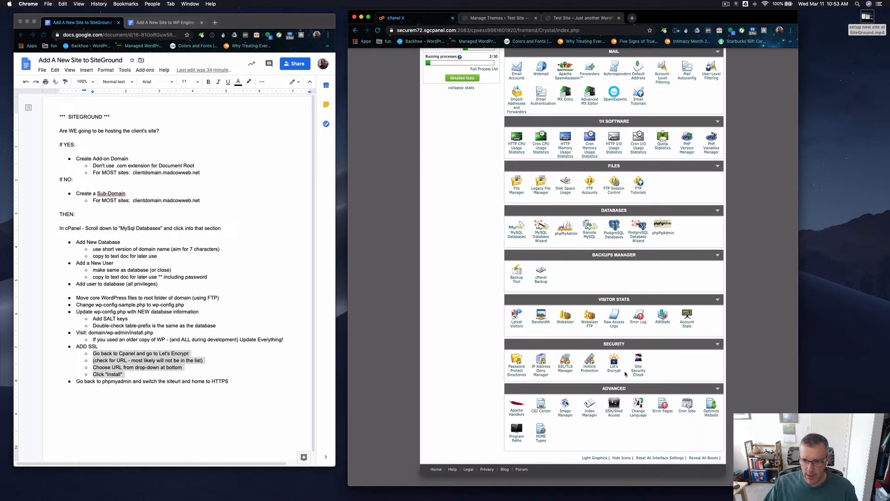
{"action": "left_click", "coordinate": [614, 369]}
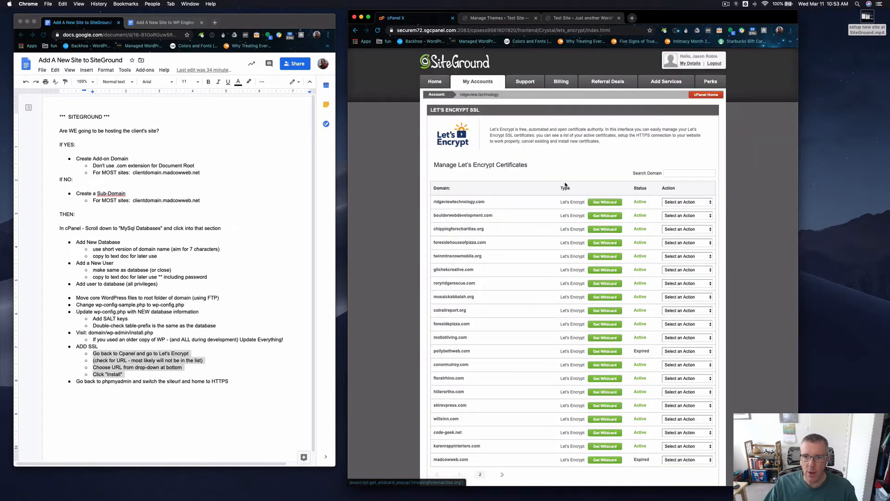
{"action": "scroll", "coordinate": [561, 180], "scroll_direction": "down", "scroll_amount": 3}
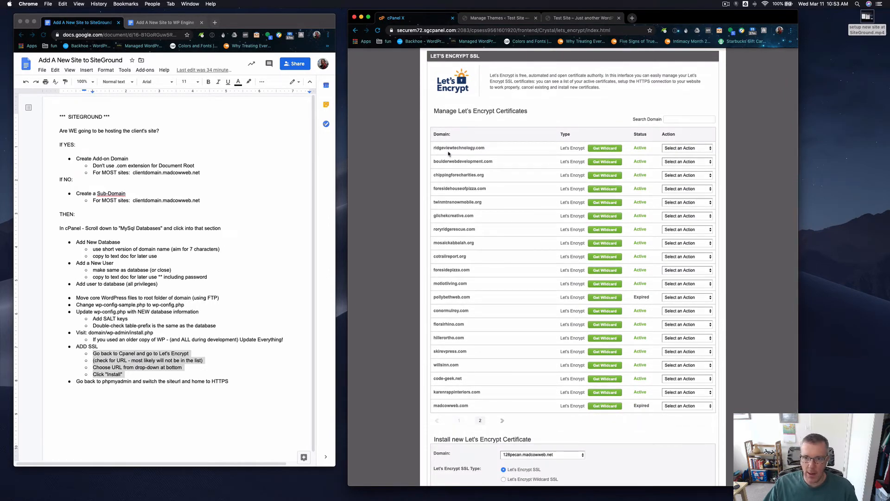
{"action": "left_click", "coordinate": [480, 421]}
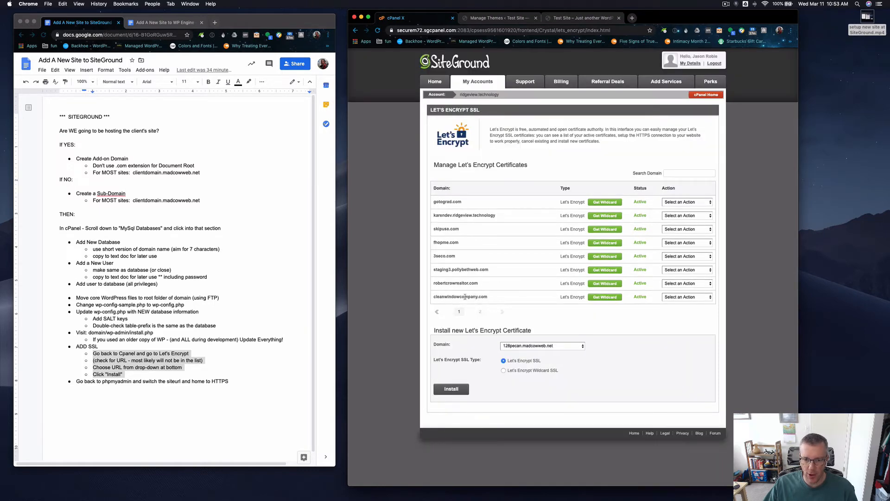
{"action": "left_click_drag", "start_coordinate": [470, 297], "coordinate": [448, 283]}
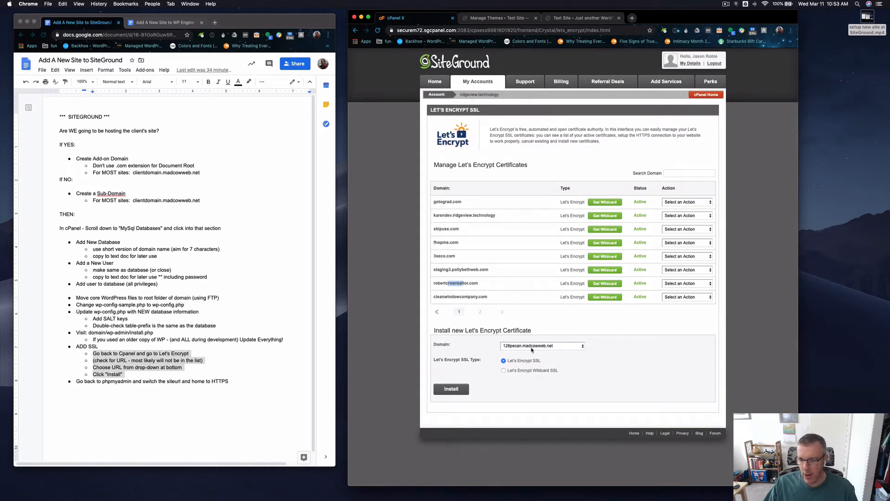
Install a new Let's Encrypt SSL certificate for the domain patty.madcowweb.net and acknowledge the message.
{"action": "left_click", "coordinate": [560, 346]}
{"action": "scroll", "coordinate": [563, 371], "scroll_direction": "down", "scroll_amount": 5}
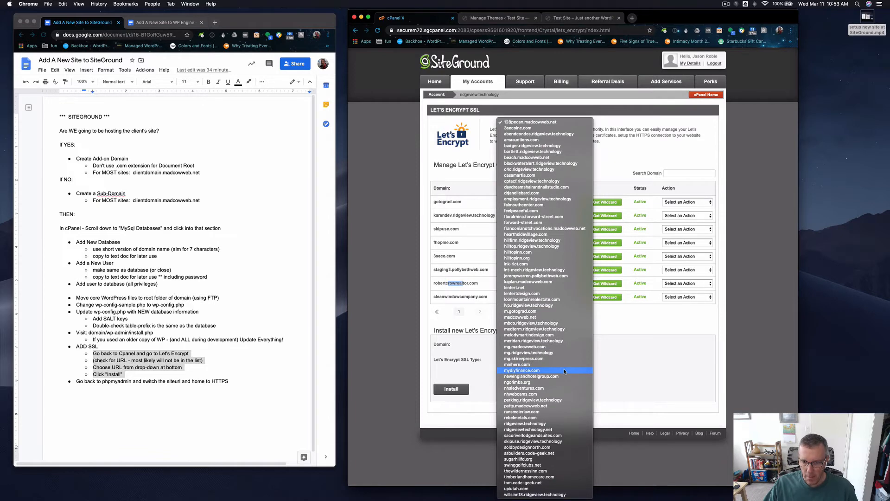
{"action": "left_click", "coordinate": [563, 405]}
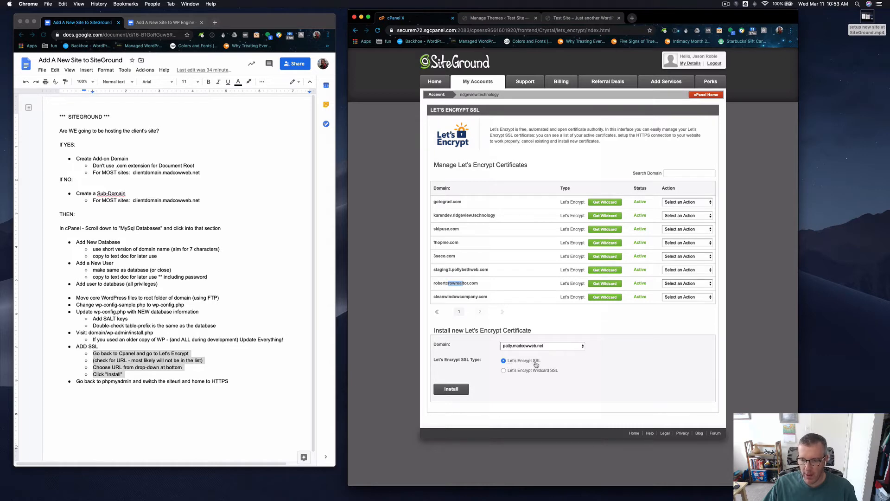
{"action": "left_click", "coordinate": [452, 391]}
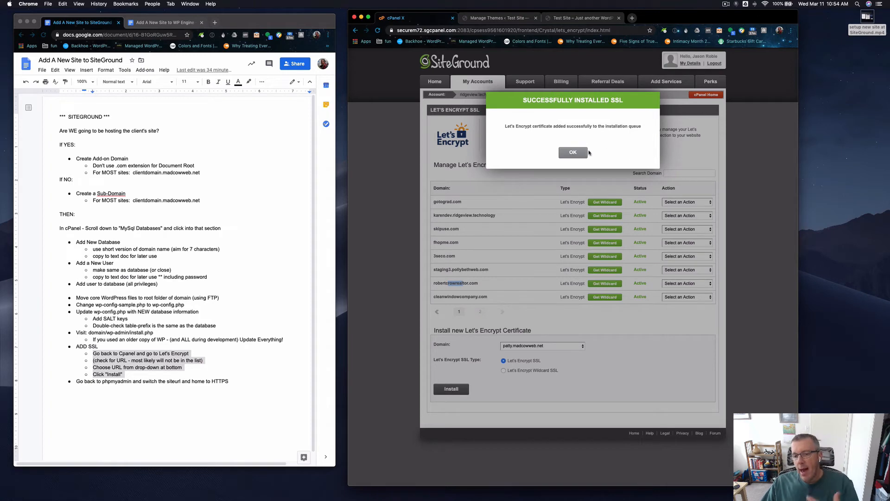
{"action": "left_click", "coordinate": [573, 153]}
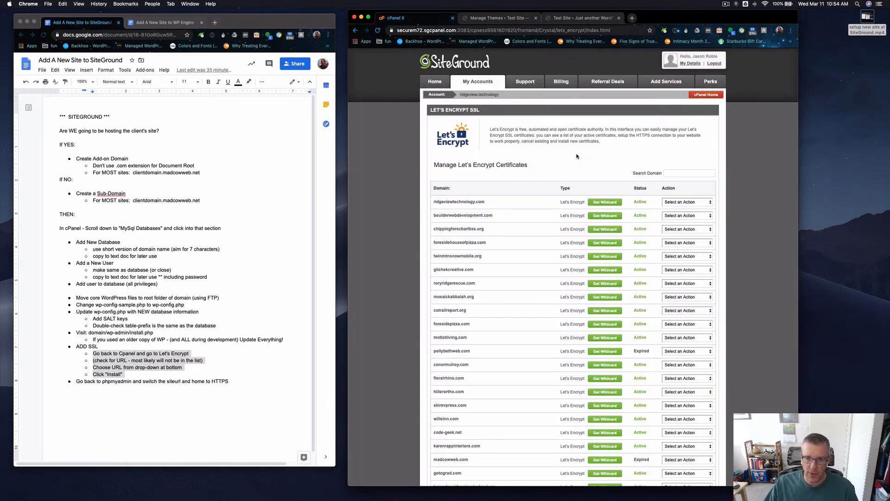
Look through both pages of the certificate list for the new patty.madcowweb.net certificate.
{"action": "scroll", "coordinate": [578, 157], "scroll_direction": "down", "scroll_amount": 5}
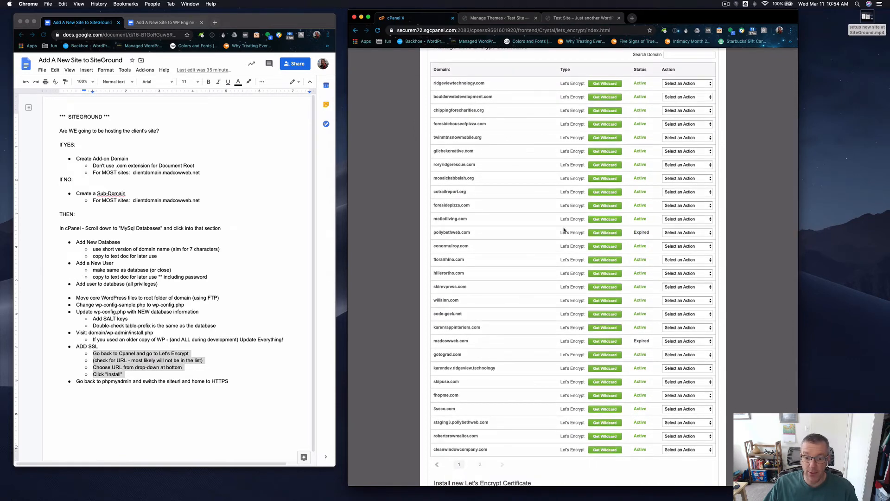
{"action": "scroll", "coordinate": [558, 311], "scroll_direction": "up", "scroll_amount": 1}
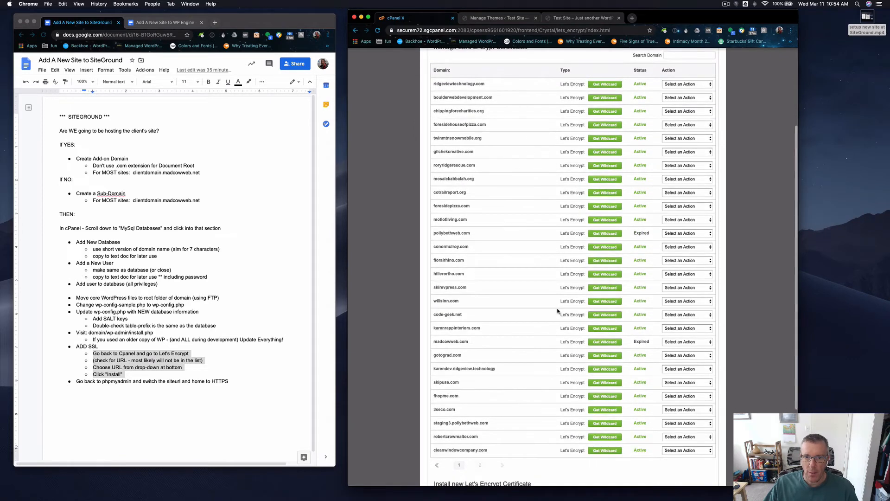
{"action": "left_click", "coordinate": [480, 465]}
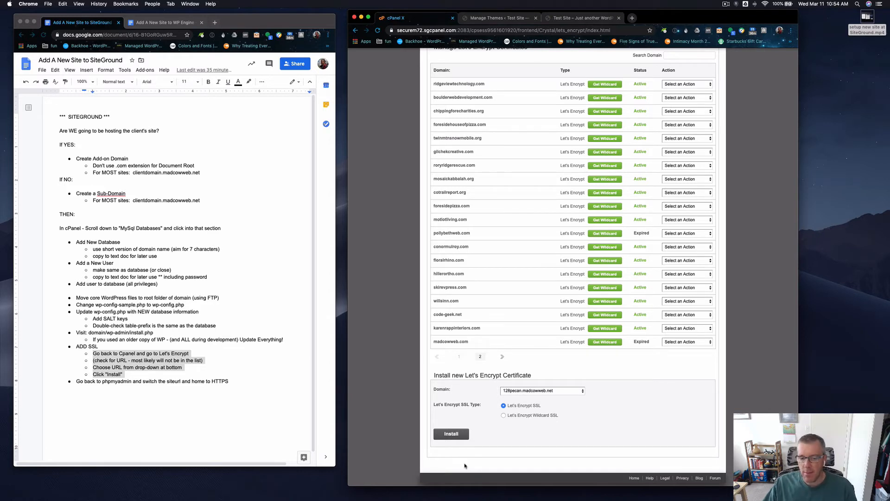
{"action": "left_click", "coordinate": [480, 356]}
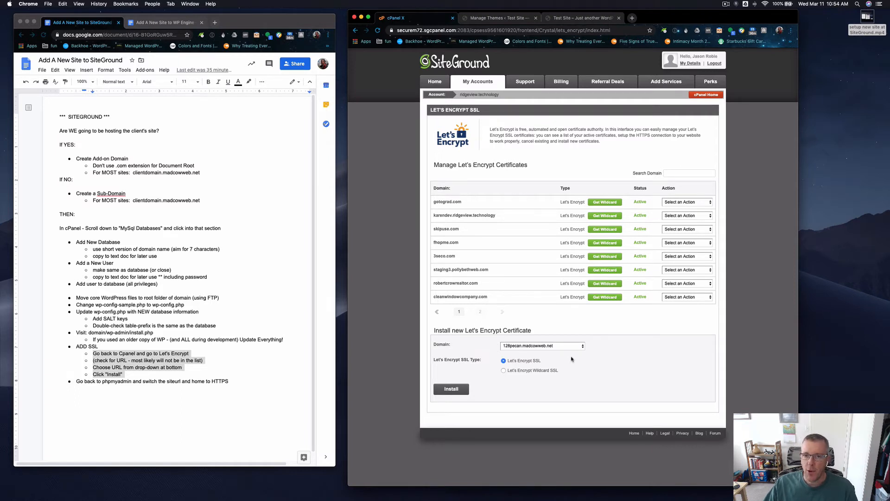
{"action": "left_click", "coordinate": [726, 4]}
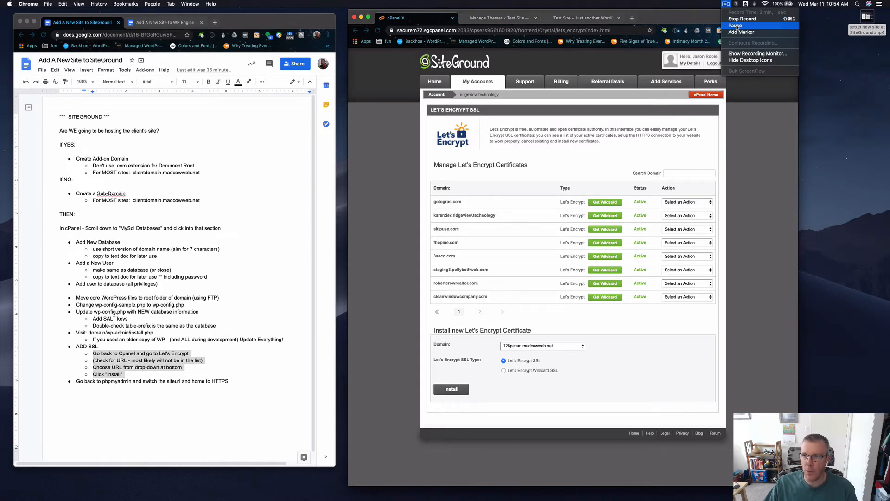
{"action": "left_click", "coordinate": [736, 26]}
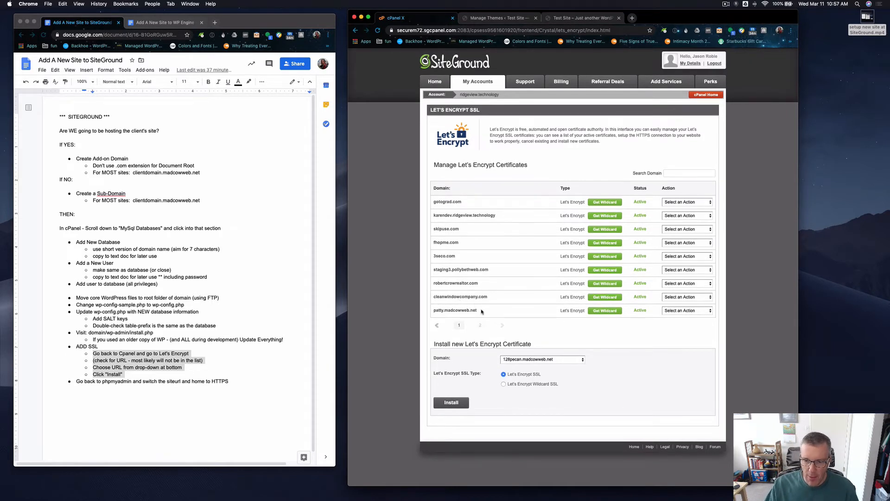
Highlight patty.madcowweb.net in the Let's Encrypt certificate list and check the actions offered for it.
{"action": "left_click_drag", "start_coordinate": [482, 311], "coordinate": [435, 310]}
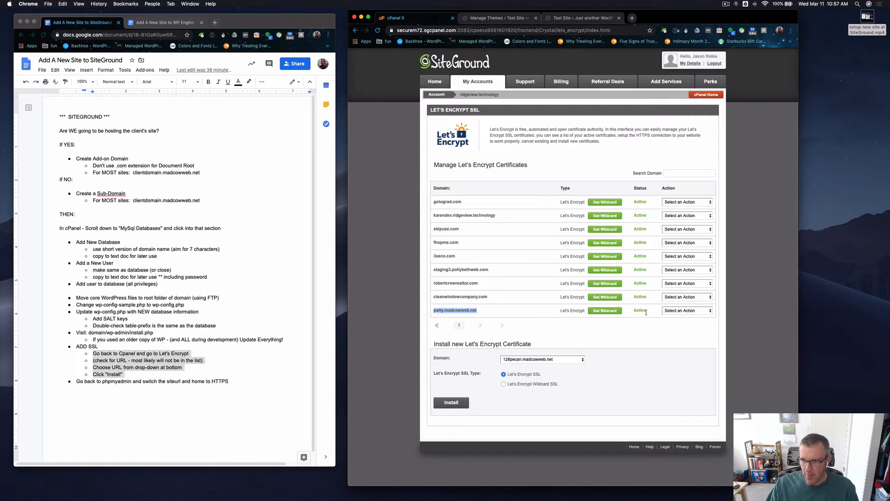
{"action": "left_click", "coordinate": [687, 310]}
{"action": "left_click", "coordinate": [643, 323]}
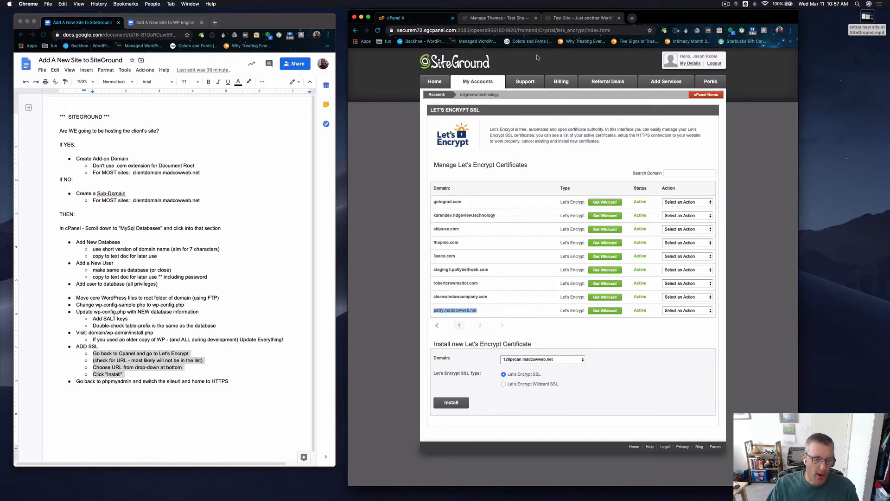
{"action": "left_click", "coordinate": [212, 363]}
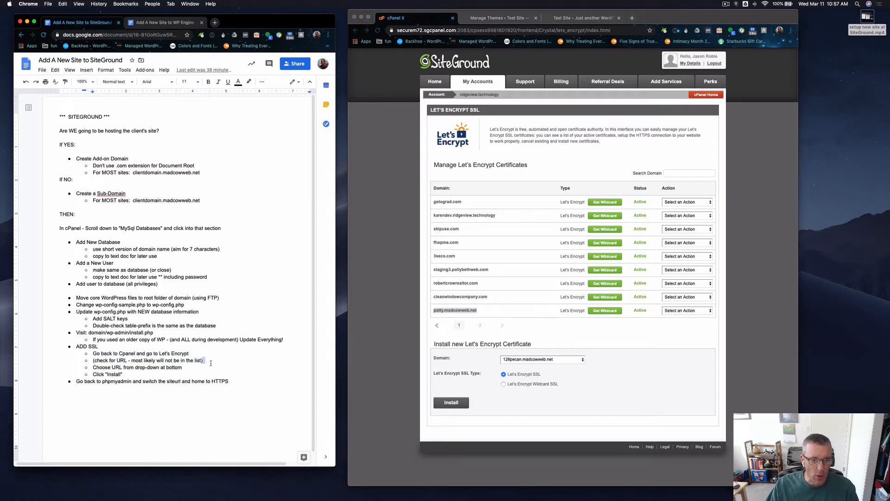
{"action": "left_click", "coordinate": [575, 19]}
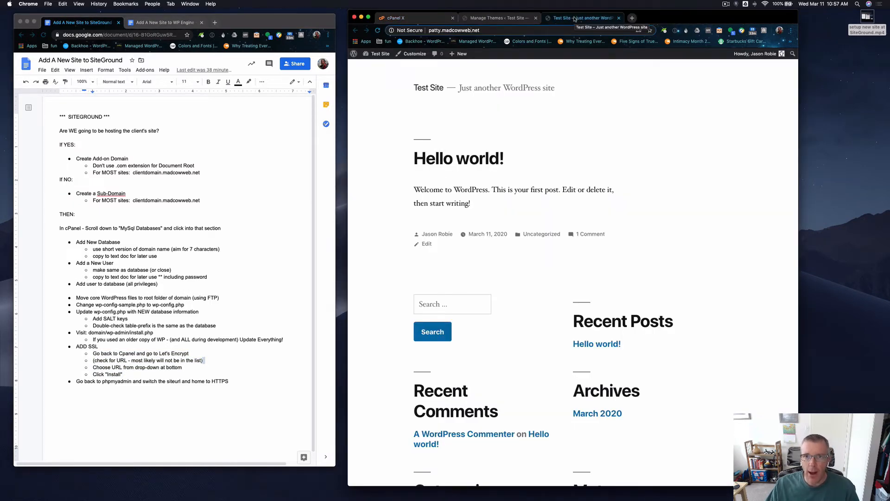
{"action": "left_click", "coordinate": [496, 18]}
{"action": "mouse_move", "coordinate": [378, 238]}
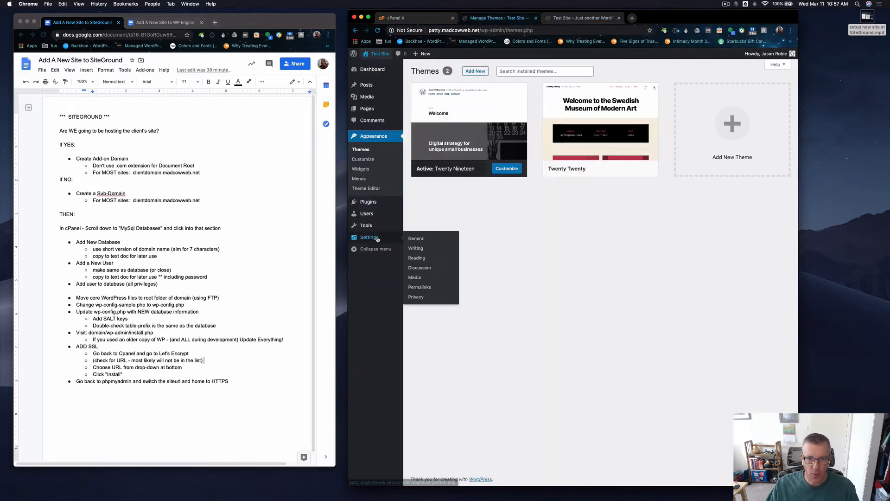
{"action": "left_click", "coordinate": [417, 239]}
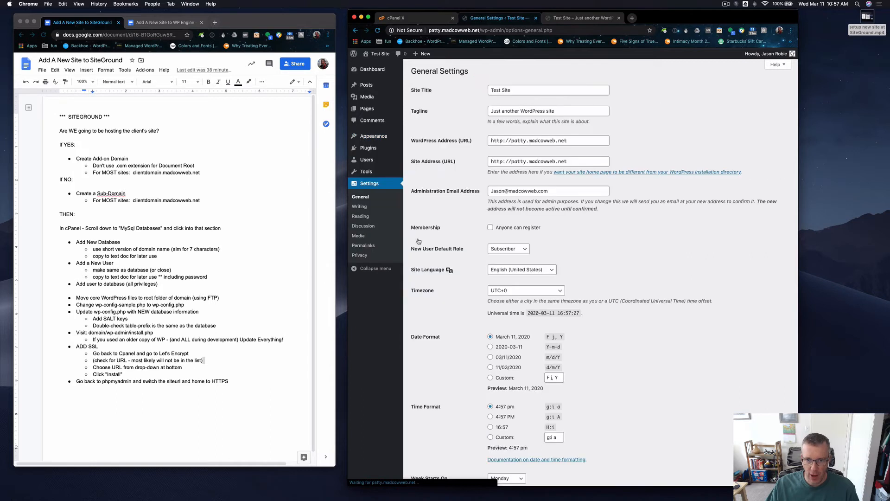
{"action": "left_click", "coordinate": [508, 140]}
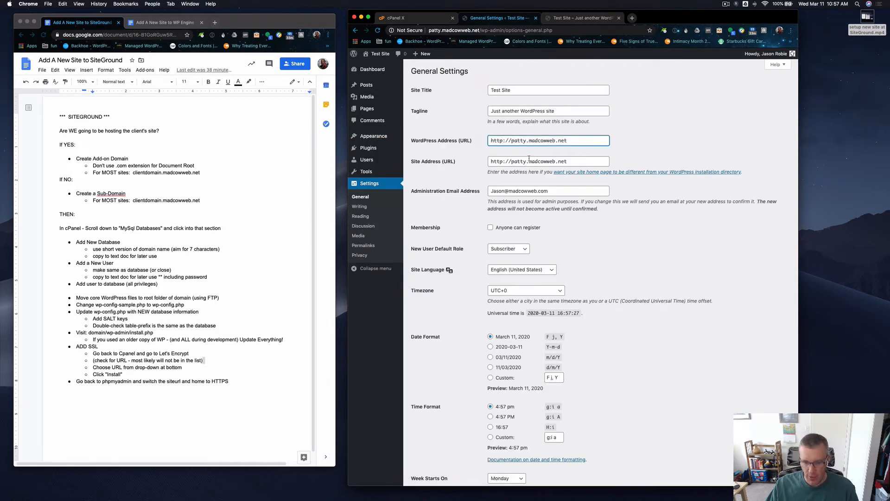
{"action": "type", "text": "s"}
{"action": "left_click", "coordinate": [505, 163]}
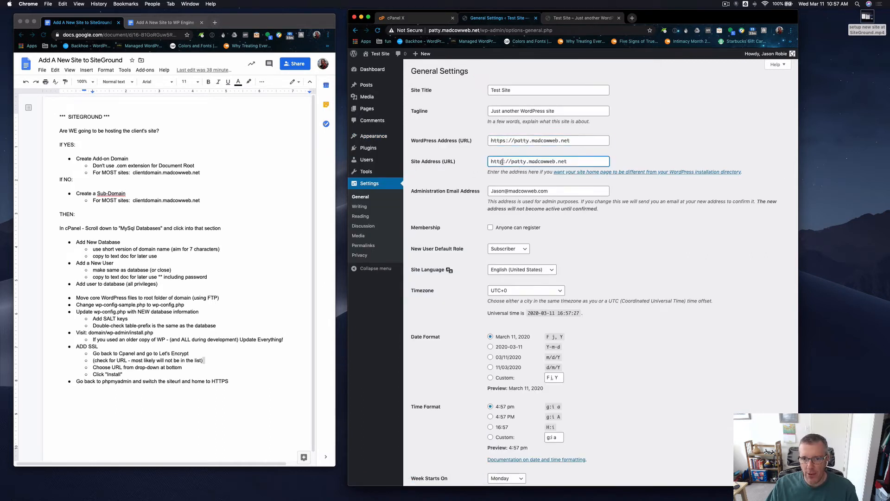
{"action": "type", "text": "s"}
{"action": "scroll", "coordinate": [645, 303], "scroll_direction": "down", "scroll_amount": 2}
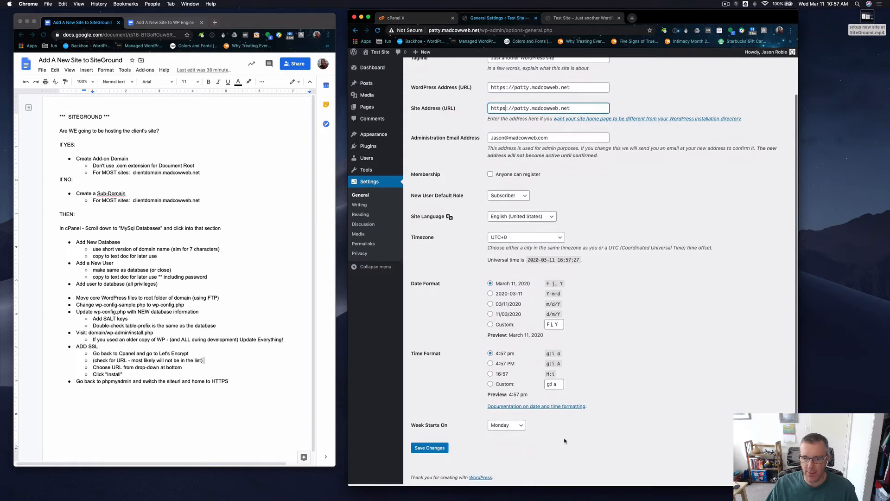
{"action": "left_click", "coordinate": [430, 449]}
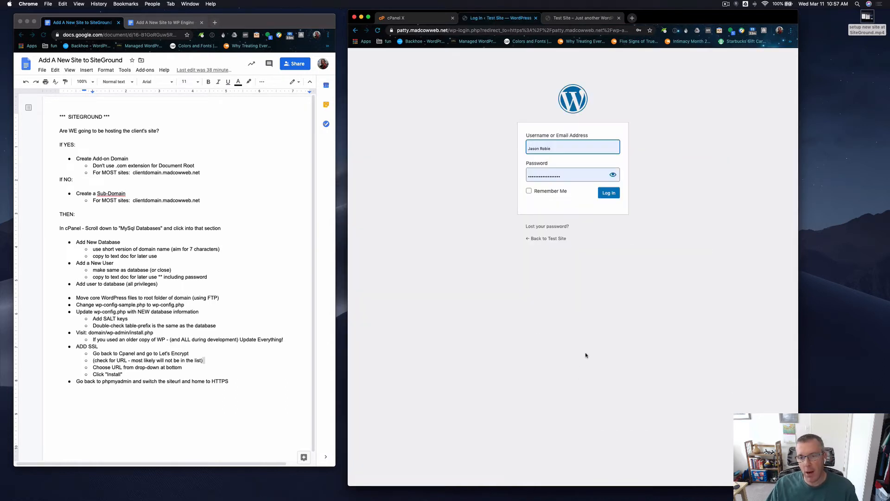
Log back in to the WordPress admin with the prefilled credentials and confirm that the administration email is correct.
{"action": "left_click", "coordinate": [614, 195]}
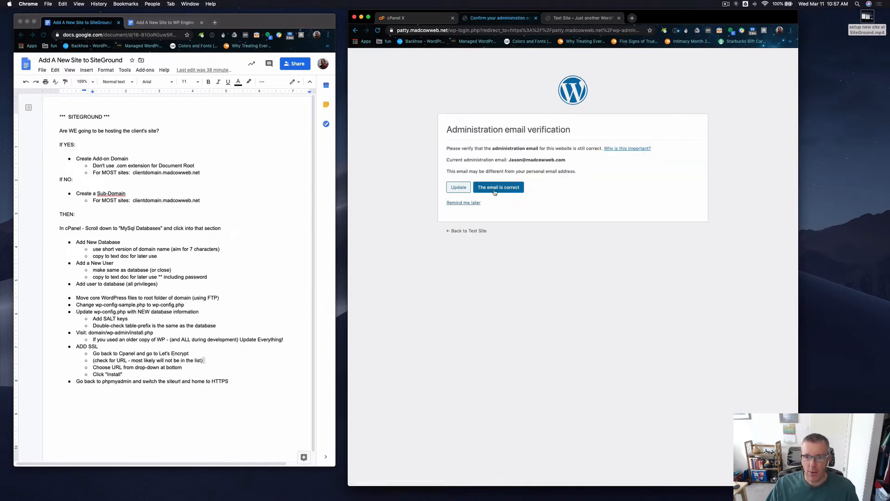
{"action": "left_click", "coordinate": [495, 192]}
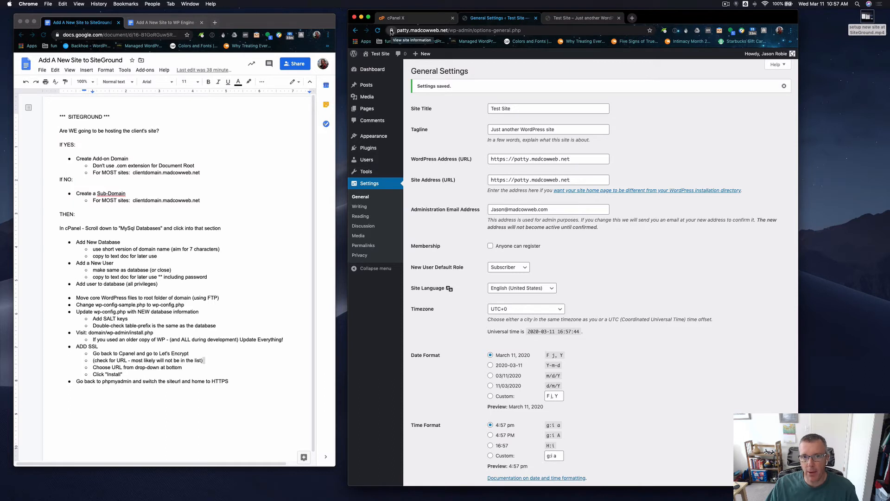
Reload the open Test Site front end, follow its commenter link and return, and check whether the address is secure.
{"action": "left_click", "coordinate": [578, 18]}
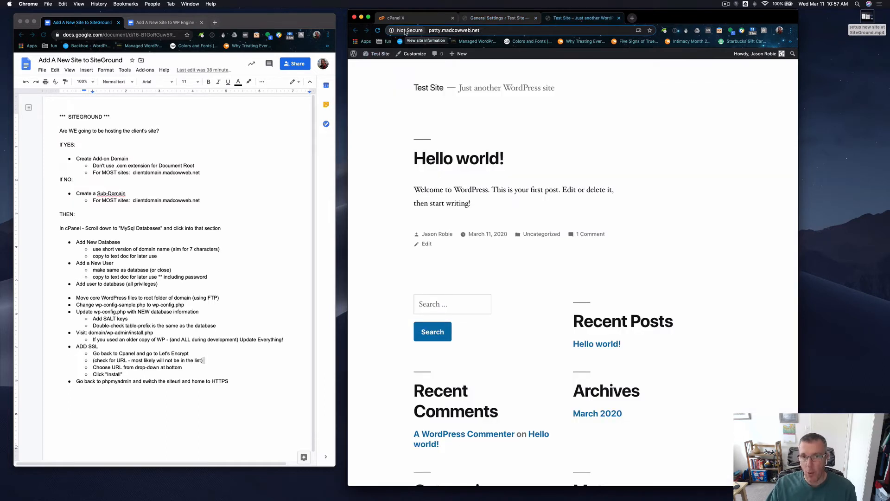
{"action": "key", "text": "Return"}
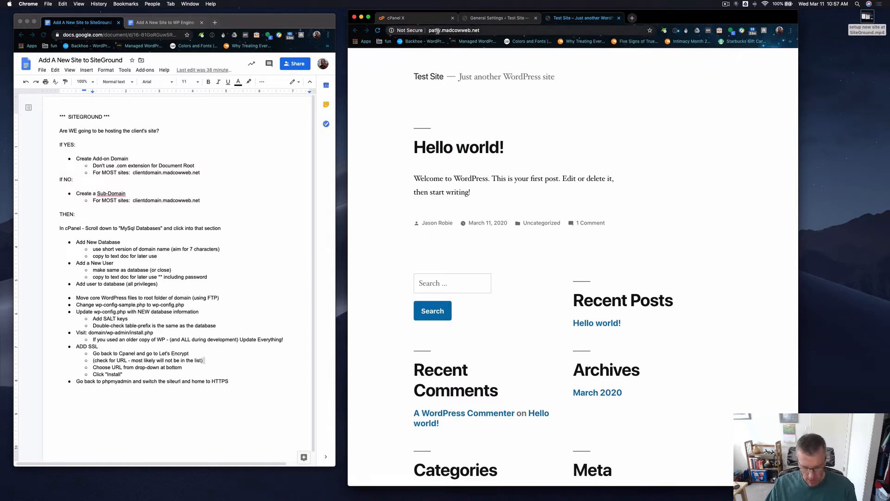
{"action": "key", "text": "super+r"}
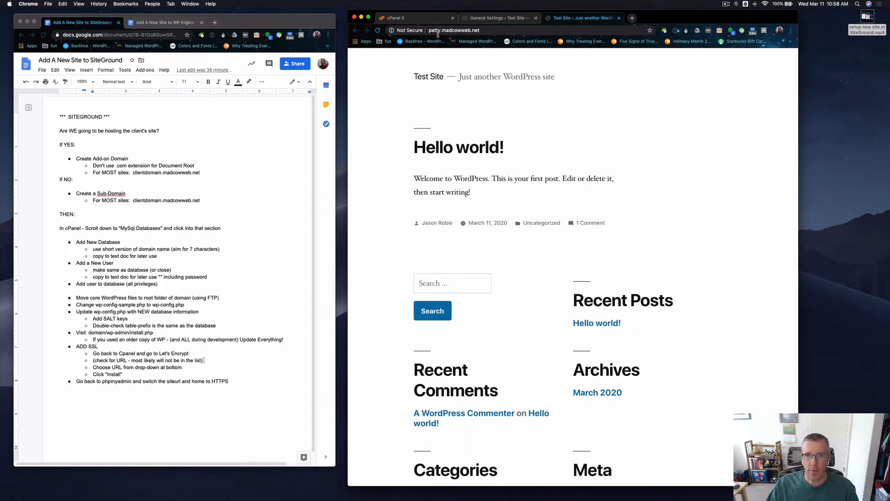
{"action": "left_click", "coordinate": [443, 415]}
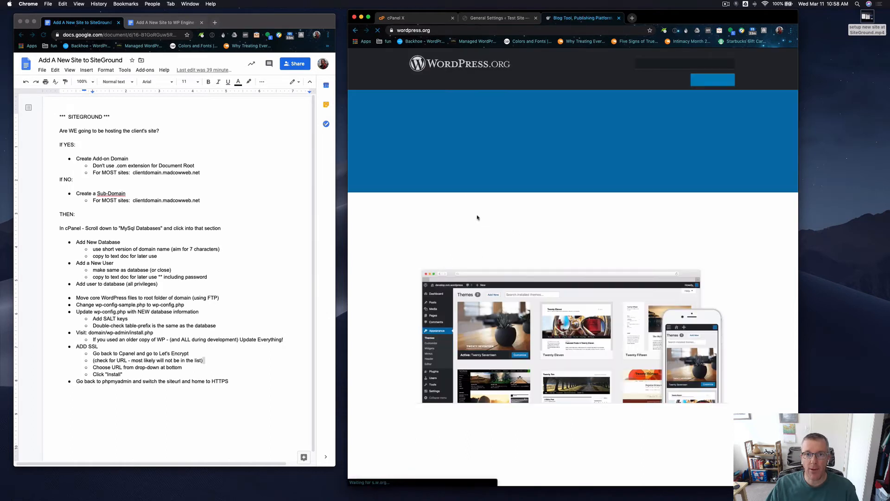
{"action": "scroll", "coordinate": [462, 137], "scroll_direction": "left", "scroll_amount": 5}
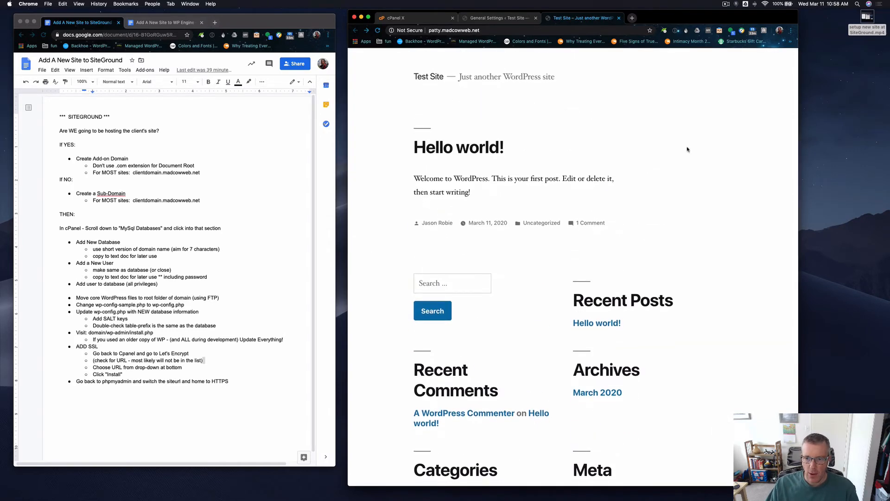
{"action": "scroll", "coordinate": [688, 150], "scroll_direction": "down", "scroll_amount": 5}
{"action": "scroll", "coordinate": [688, 149], "scroll_direction": "up", "scroll_amount": 5}
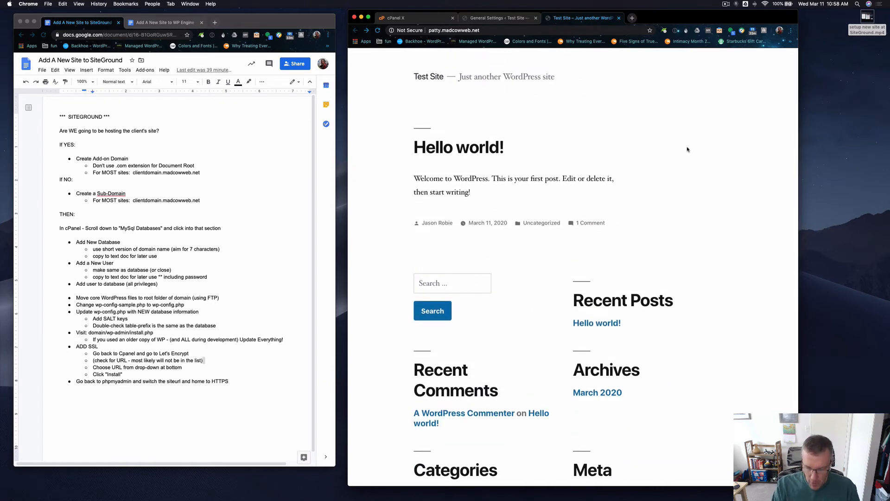
Inspect the front end's console and page elements in the developer tools, and close that browser tab.
{"action": "key", "text": "super+alt+i"}
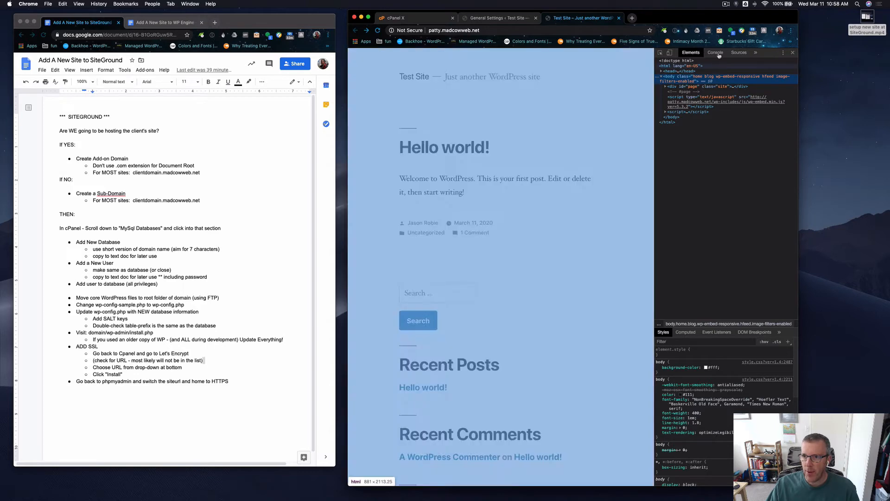
{"action": "left_click", "coordinate": [715, 53]}
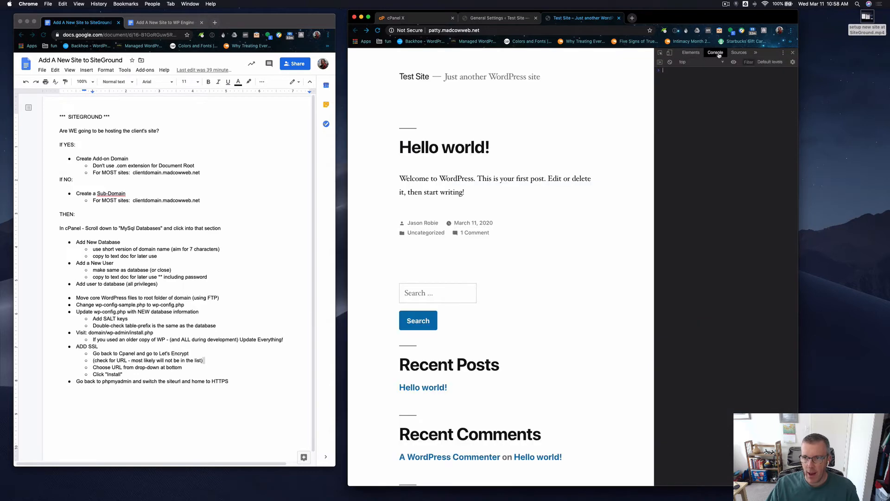
{"action": "left_click", "coordinate": [691, 53]}
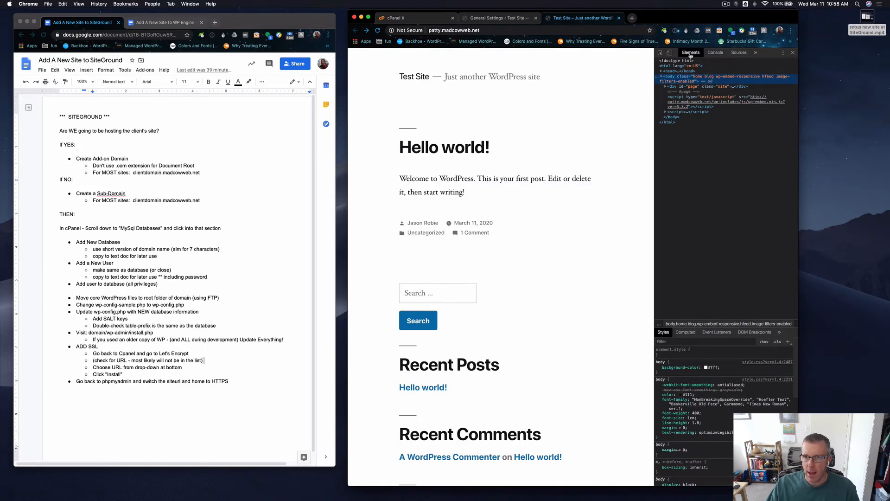
{"action": "left_click", "coordinate": [619, 18]}
Open Test Site in an incognito window to check whether its address is secure, and close the window.
{"action": "right_click", "coordinate": [377, 53]}
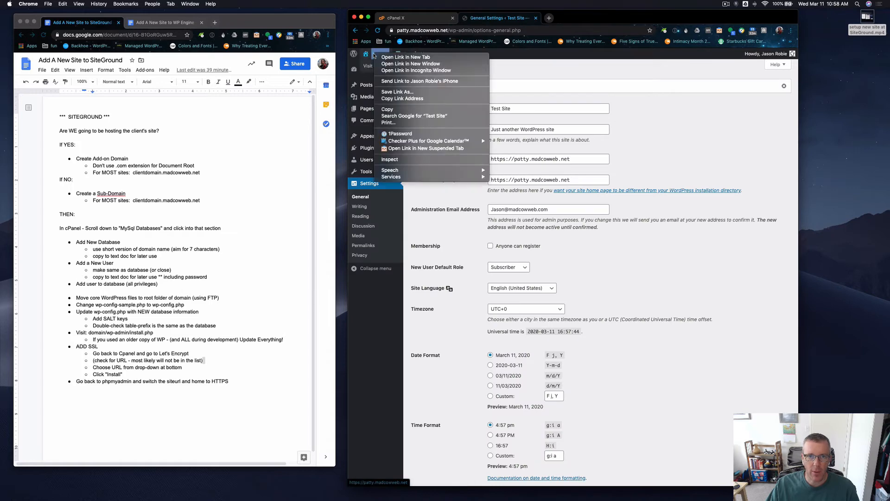
{"action": "left_click", "coordinate": [392, 70]}
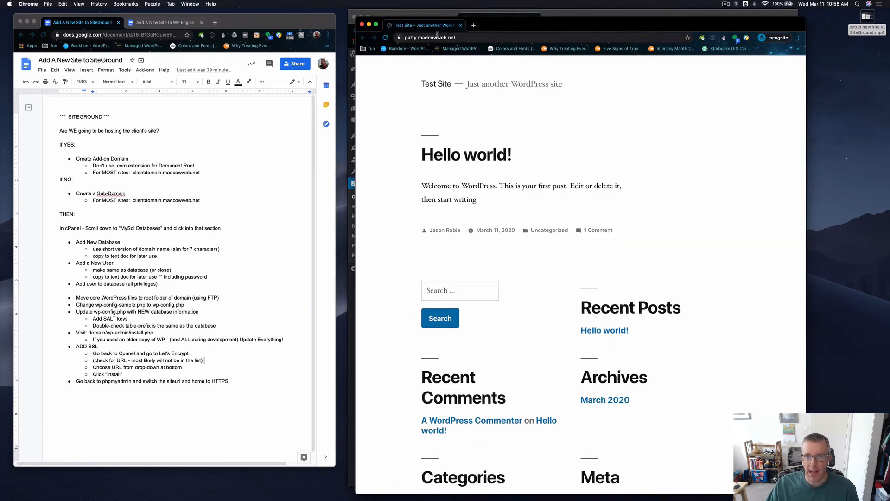
{"action": "left_click", "coordinate": [460, 26]}
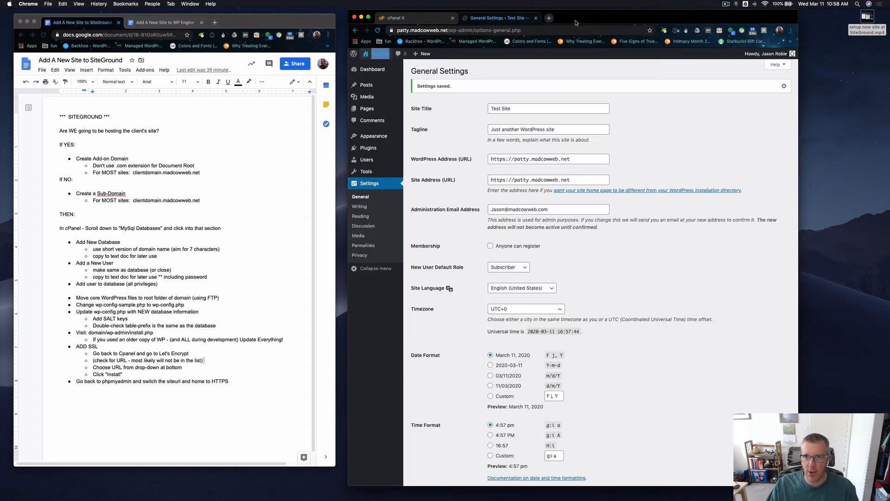
Clear the browser's cached images and files for all time and close the browser settings.
{"action": "key", "text": "super+shift+BackSpace"}
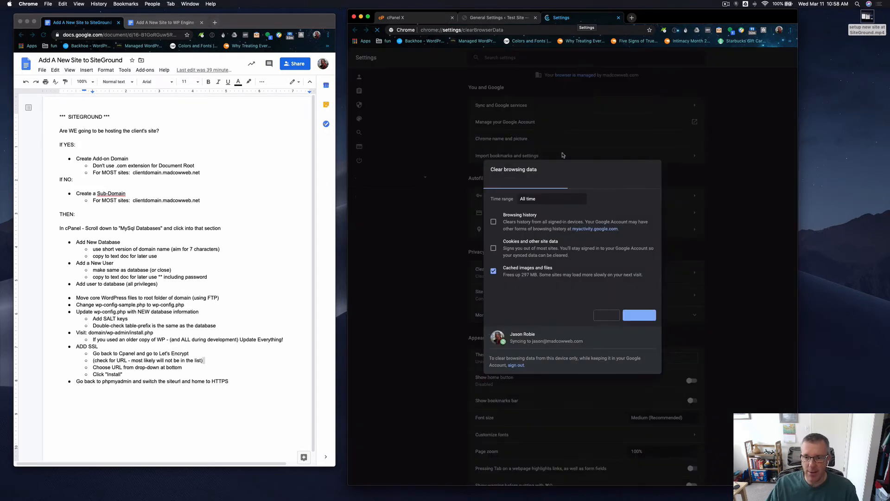
{"action": "left_click", "coordinate": [639, 315]}
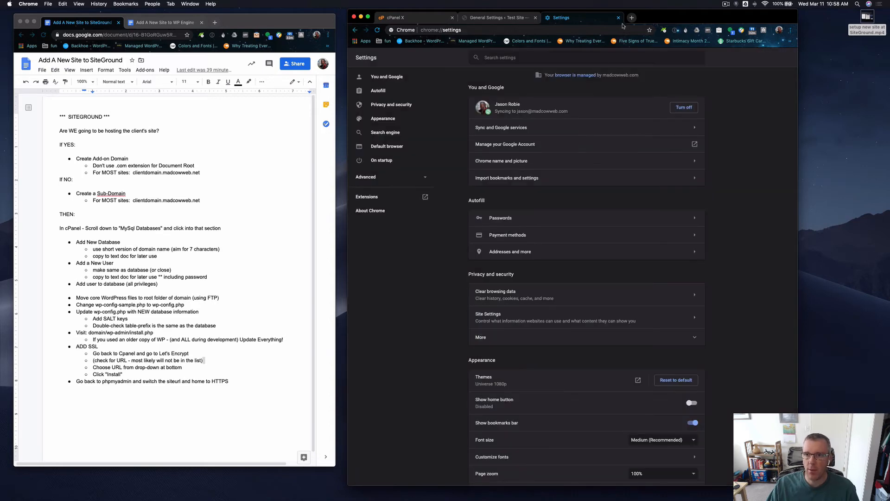
{"action": "left_click", "coordinate": [617, 18]}
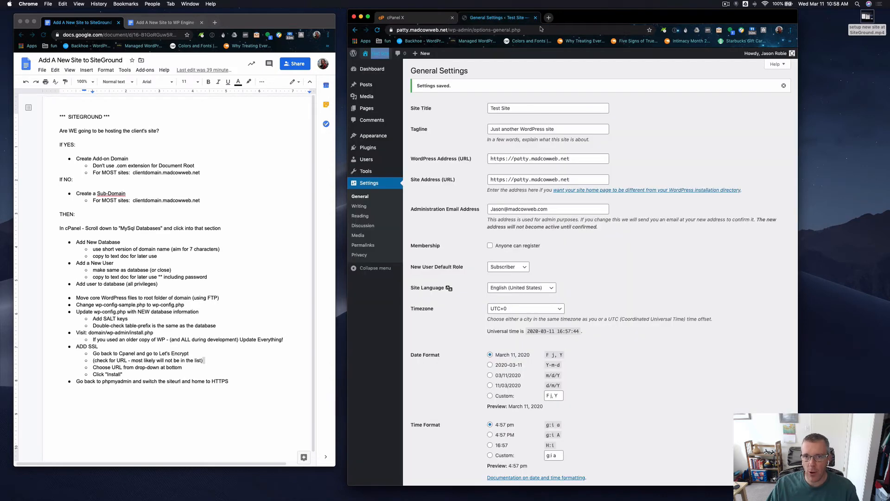
Open the Test Site front end in a new browser tab and recheck whether its address is secure.
{"action": "left_click", "coordinate": [375, 56], "text": "super"}
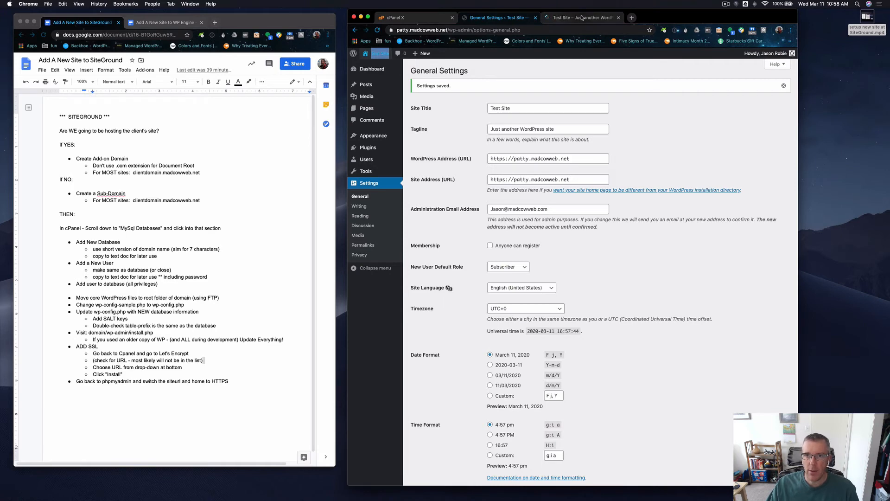
{"action": "left_click", "coordinate": [582, 18]}
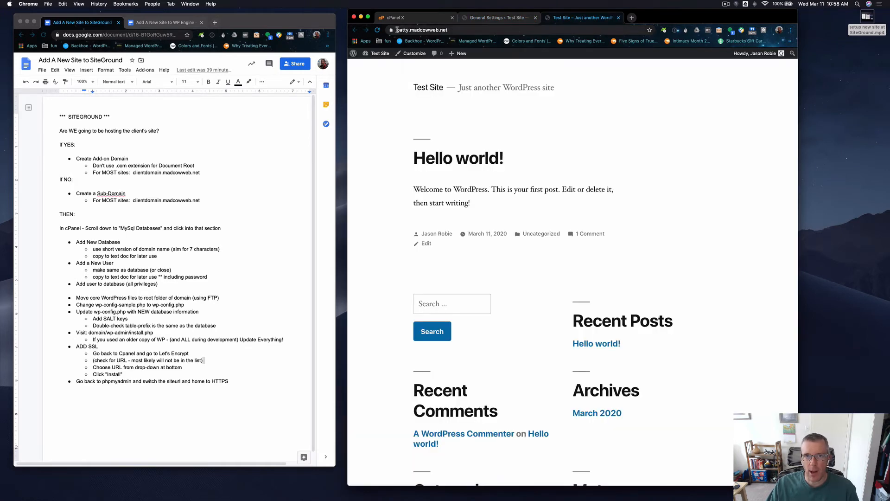
Highlight the checklist line about switching siteurl and home to HTTPS in phpMyAdmin and compare it with the General Settings addresses.
{"action": "left_click", "coordinate": [487, 19]}
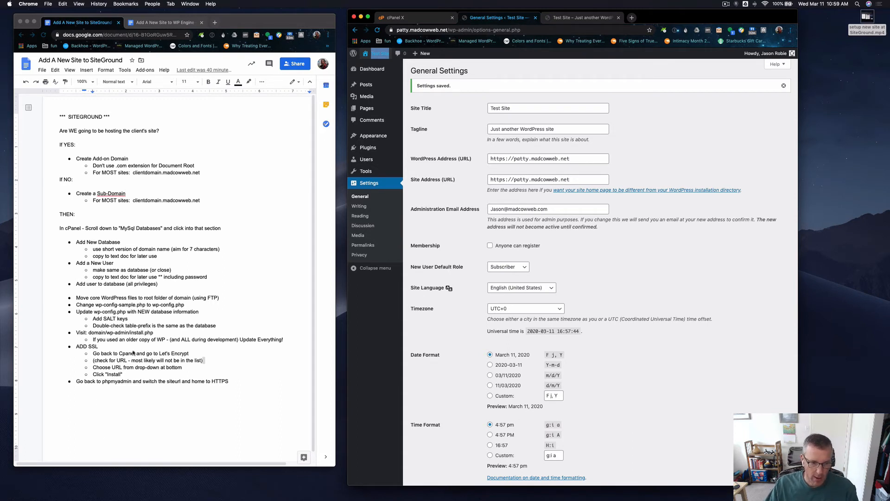
{"action": "left_click", "coordinate": [112, 388]}
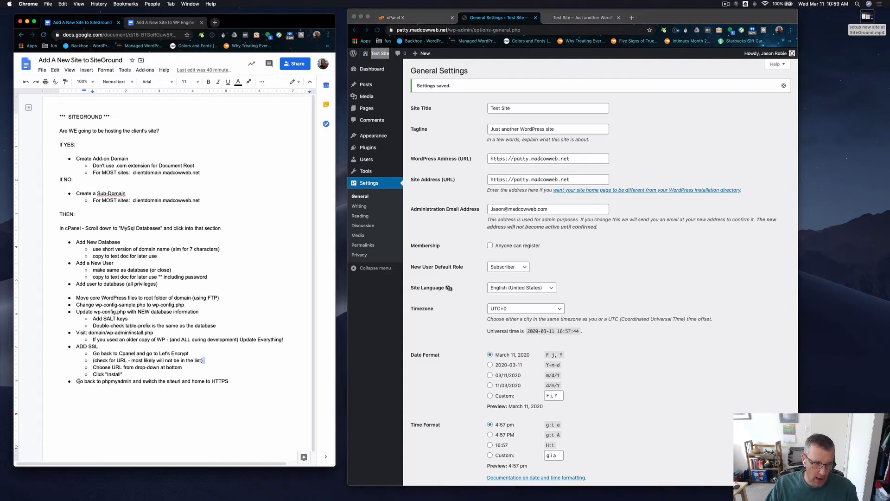
{"action": "left_click_drag", "start_coordinate": [76, 381], "coordinate": [230, 381]}
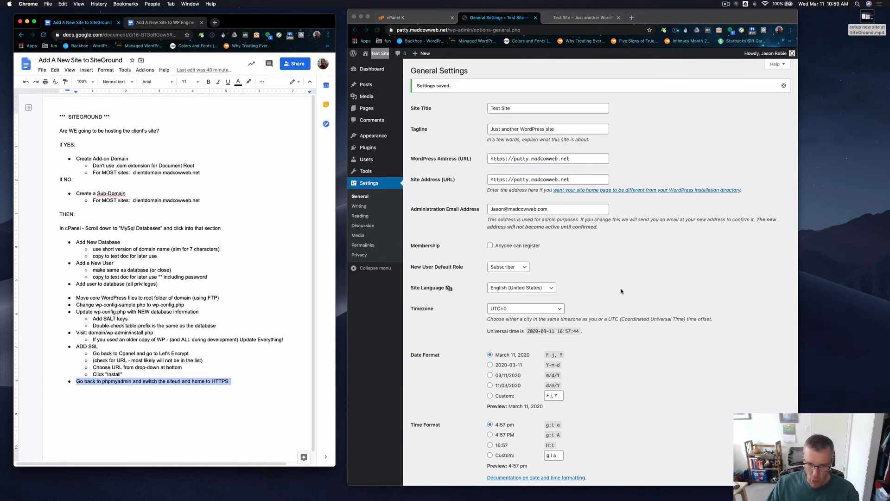
{"action": "scroll", "coordinate": [621, 291], "scroll_direction": "down", "scroll_amount": 1}
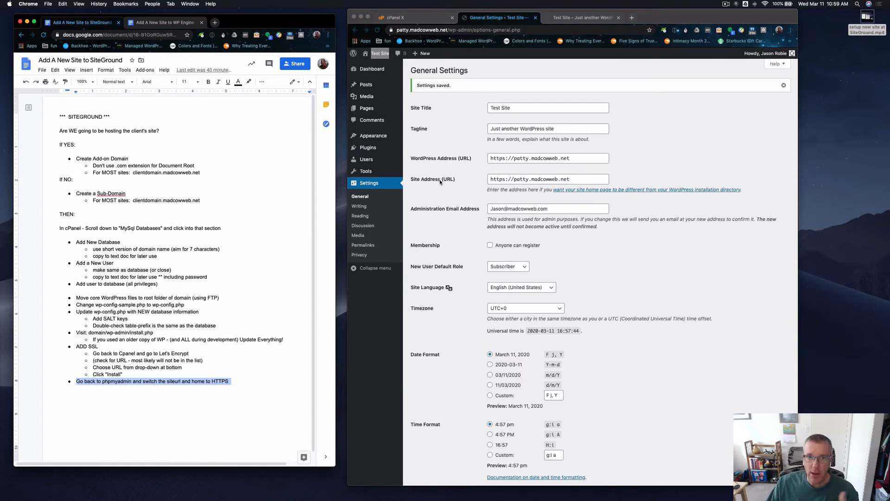
Open phpMyAdmin from the cPanel home page and select the ridgevi9_patty database.
{"action": "left_click", "coordinate": [413, 19]}
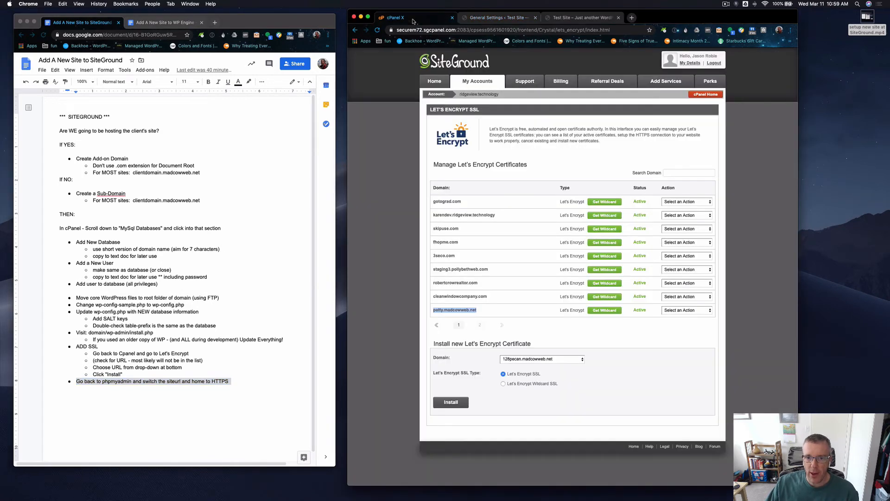
{"action": "left_click", "coordinate": [706, 95]}
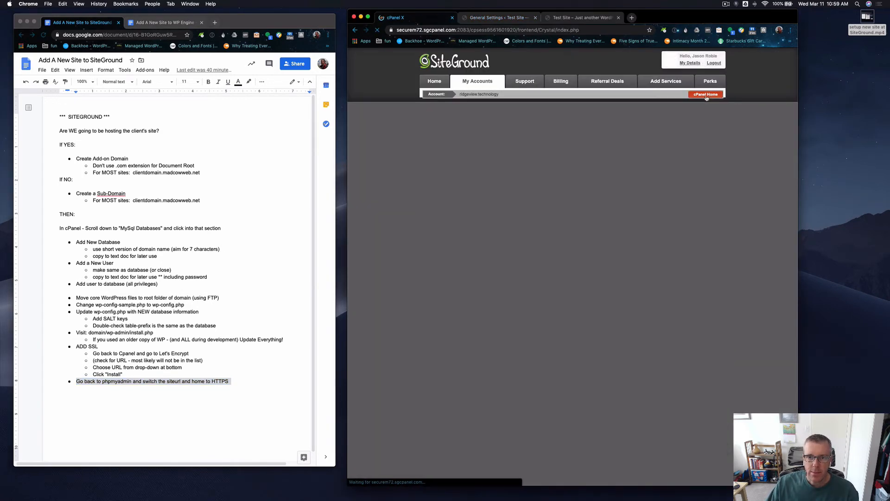
{"action": "scroll", "coordinate": [719, 142], "scroll_direction": "down", "scroll_amount": 6}
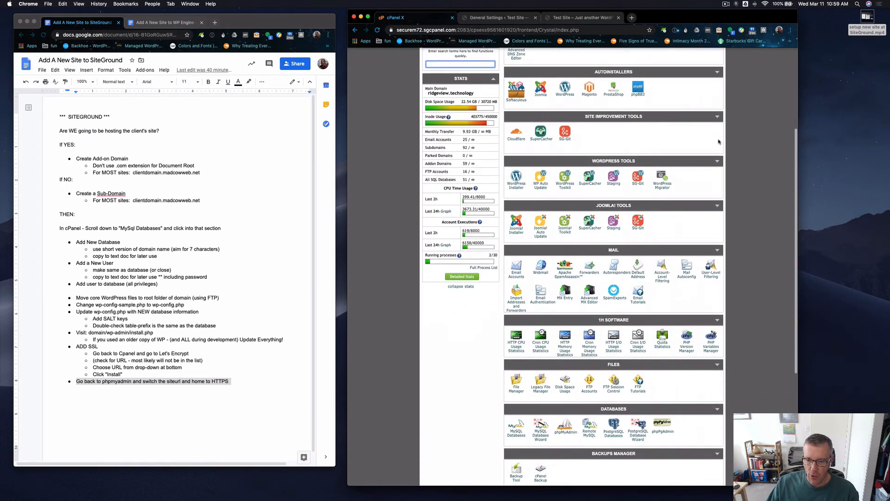
{"action": "scroll", "coordinate": [719, 142], "scroll_direction": "down", "scroll_amount": 2}
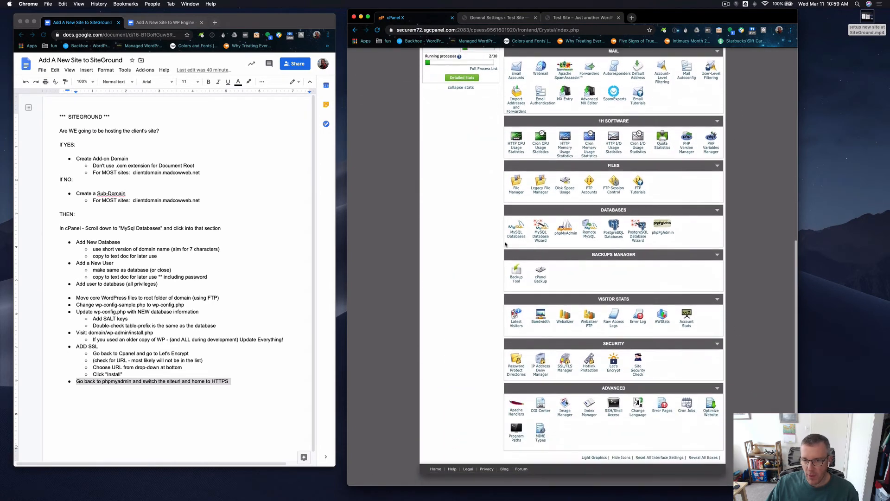
{"action": "left_click", "coordinate": [565, 234]}
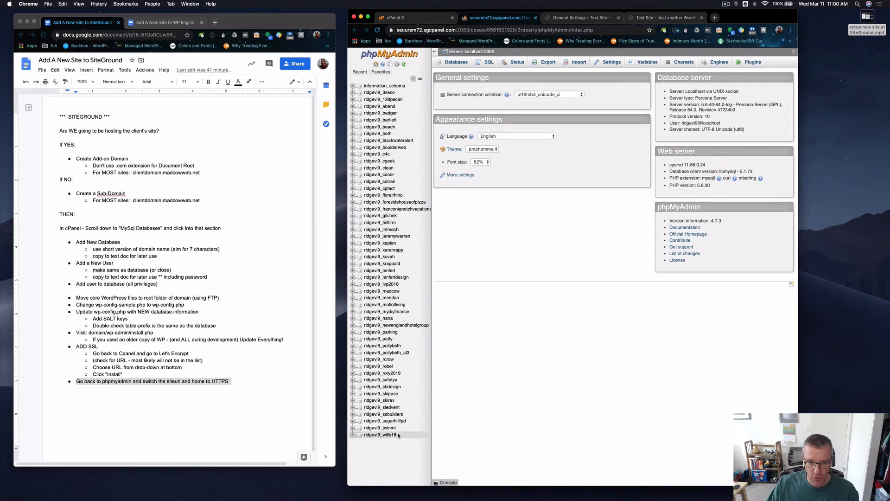
{"action": "left_click", "coordinate": [383, 339]}
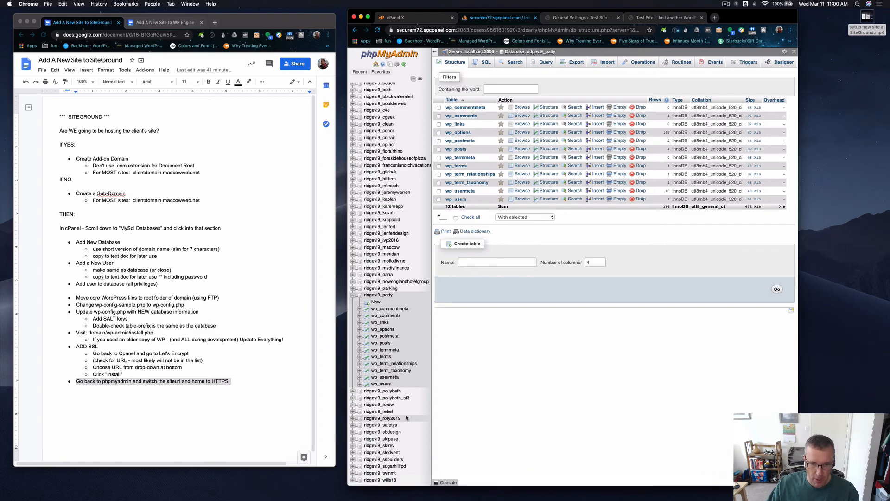
Open the ridgevi9_madcow database to examine its list of tables, and collapse it in the database tree.
{"action": "left_click", "coordinate": [389, 247]}
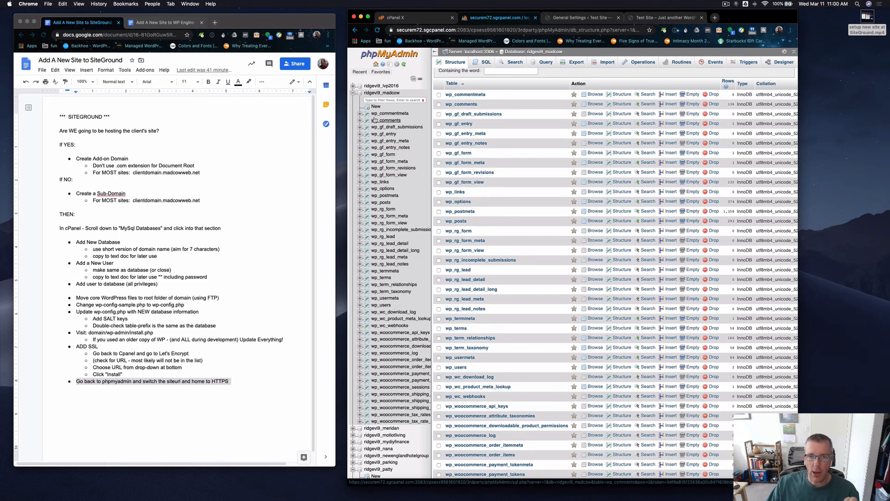
{"action": "left_click", "coordinate": [353, 94]}
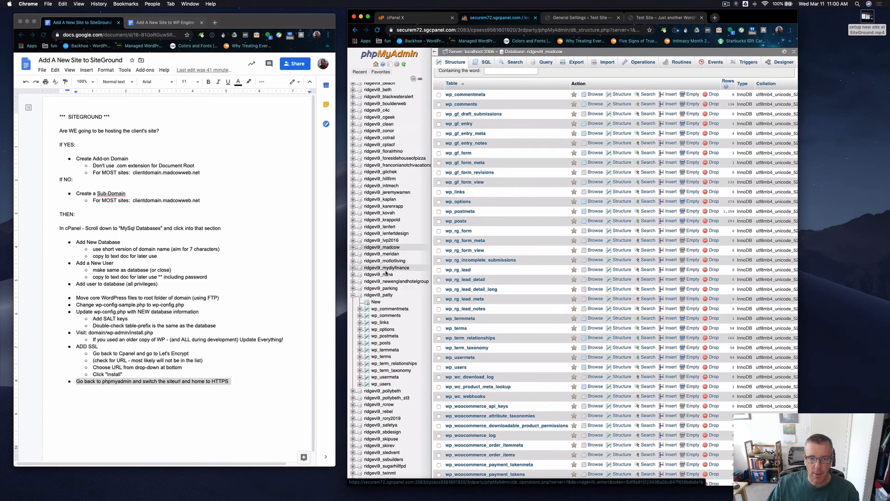
{"action": "scroll", "coordinate": [388, 275], "scroll_direction": "down", "scroll_amount": 5}
{"action": "scroll", "coordinate": [386, 275], "scroll_direction": "down", "scroll_amount": 2}
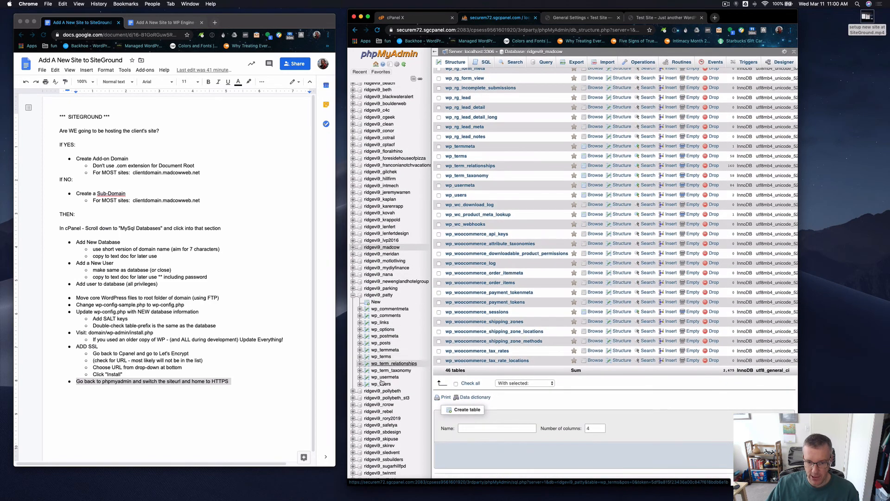
Browse the wp_options table of the ridgevi9_patty database and enlarge the page and window to read the siteurl and home rows.
{"action": "left_click", "coordinate": [383, 329]}
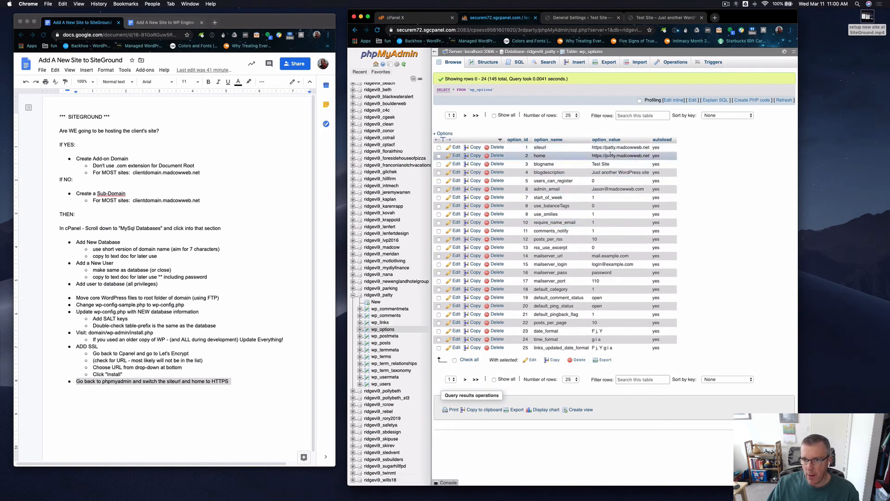
{"action": "key", "text": "super+equal"}
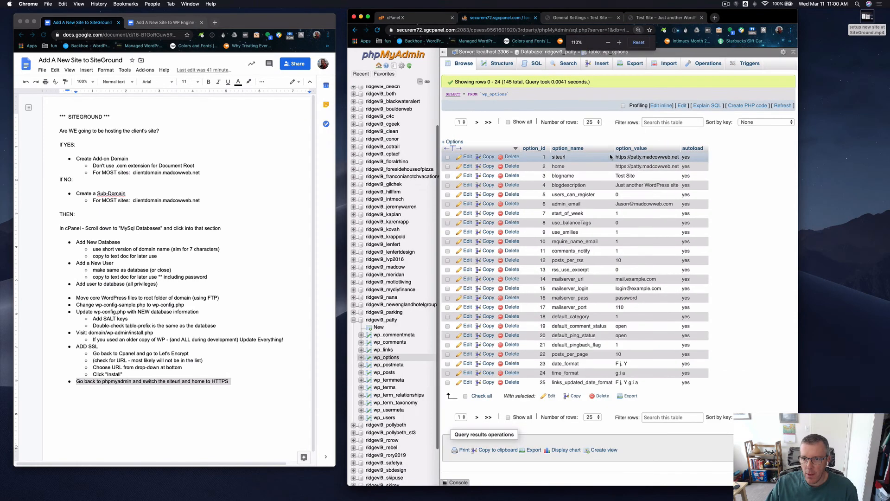
{"action": "key", "text": "super+equal"}
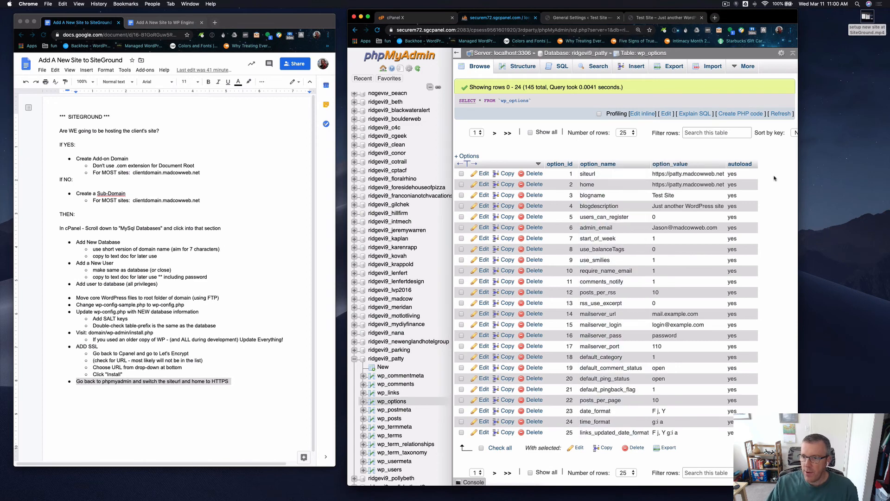
{"action": "left_click_drag", "start_coordinate": [798, 175], "coordinate": [856, 171]}
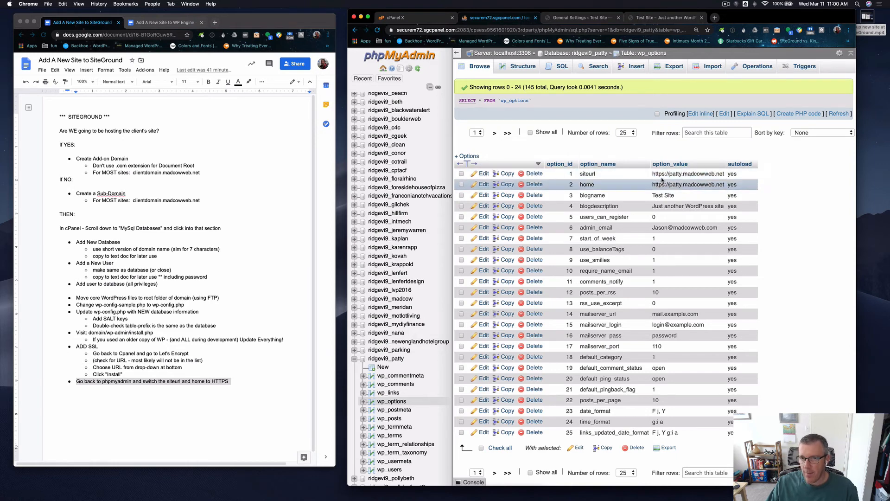
Compare the https prefix of the WordPress Address and Site Address in the site's General Settings with the wp_options values.
{"action": "left_click", "coordinate": [557, 18]}
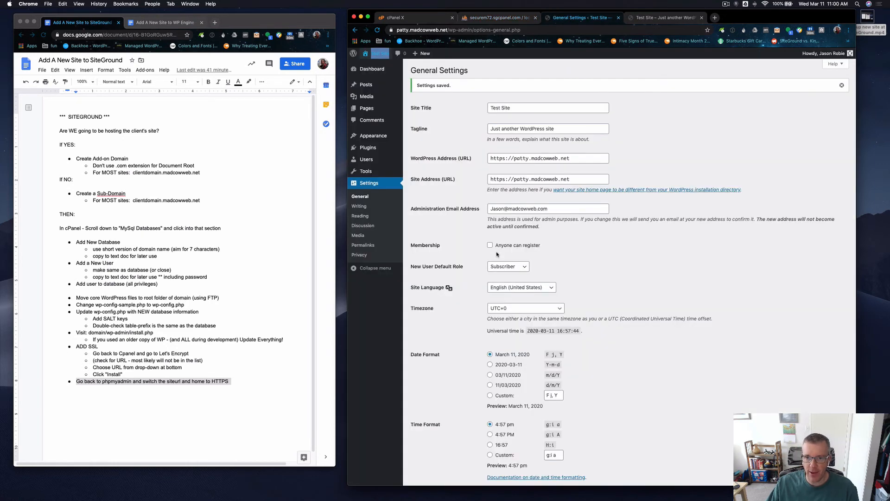
{"action": "left_click", "coordinate": [503, 158]}
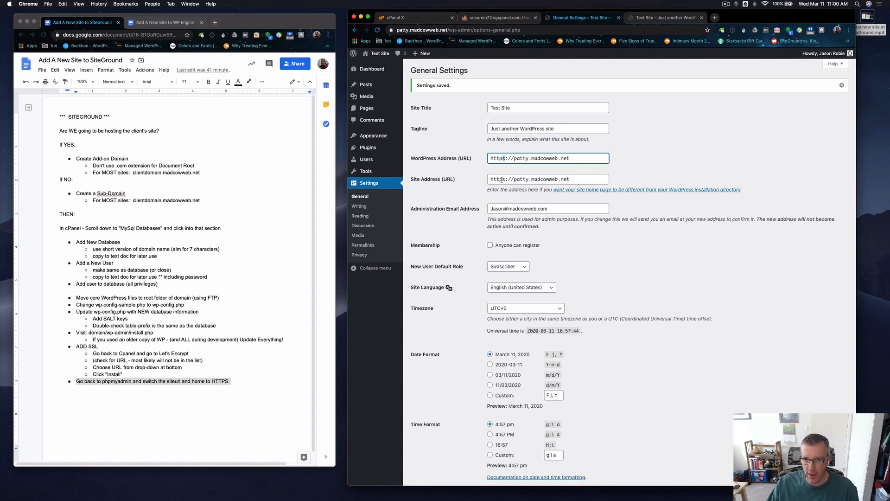
{"action": "left_click", "coordinate": [504, 179]}
{"action": "left_click_drag", "start_coordinate": [460, 160], "coordinate": [467, 159]}
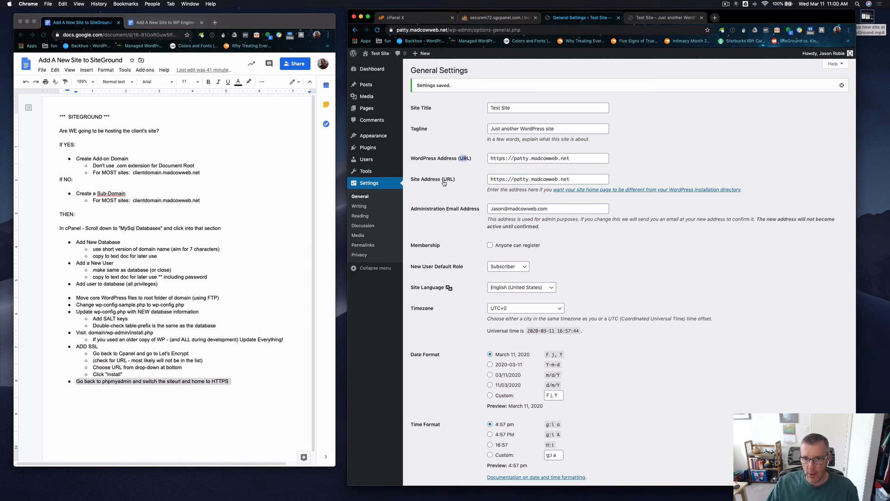
{"action": "scroll", "coordinate": [445, 184], "scroll_direction": "up", "scroll_amount": 1}
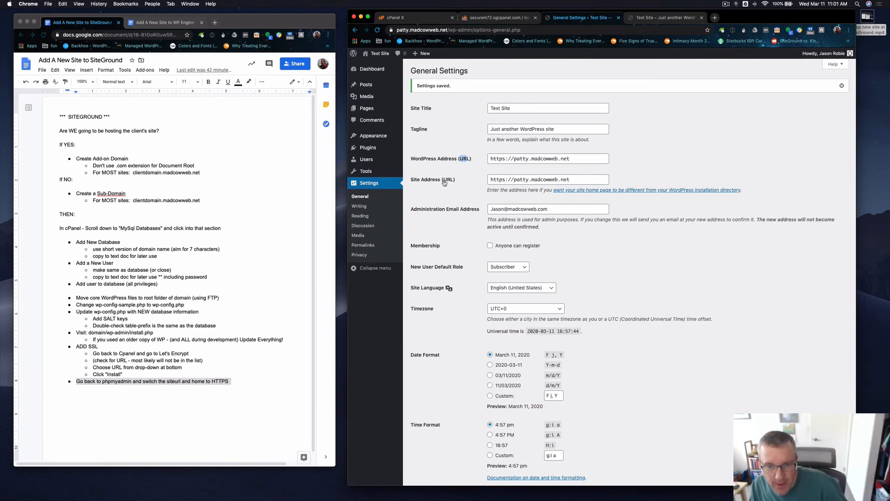
{"action": "left_click", "coordinate": [497, 159]}
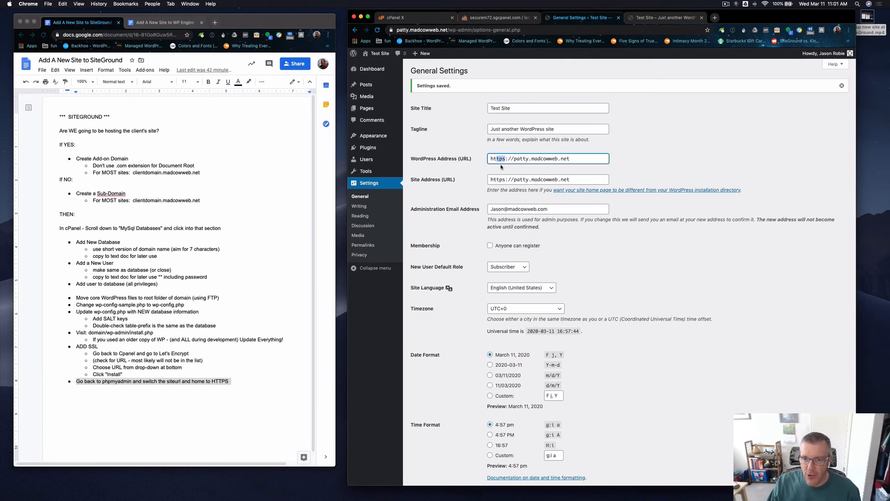
{"action": "left_click", "coordinate": [499, 180]}
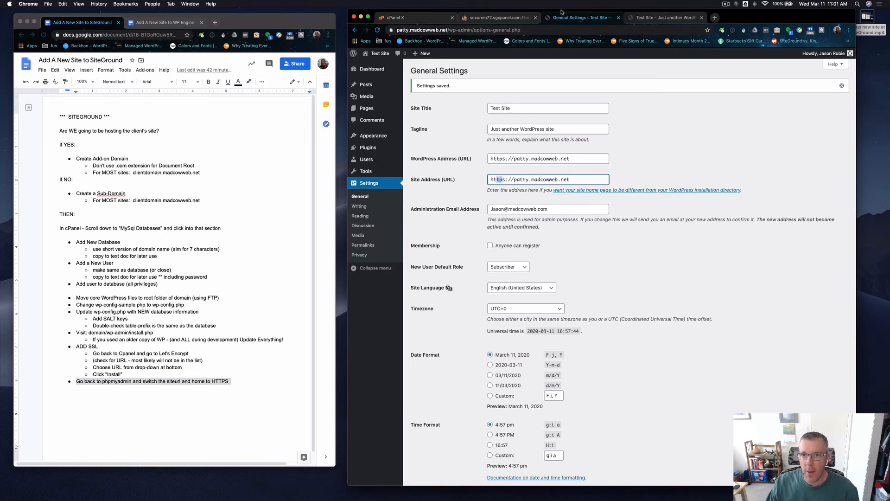
{"action": "left_click", "coordinate": [502, 20]}
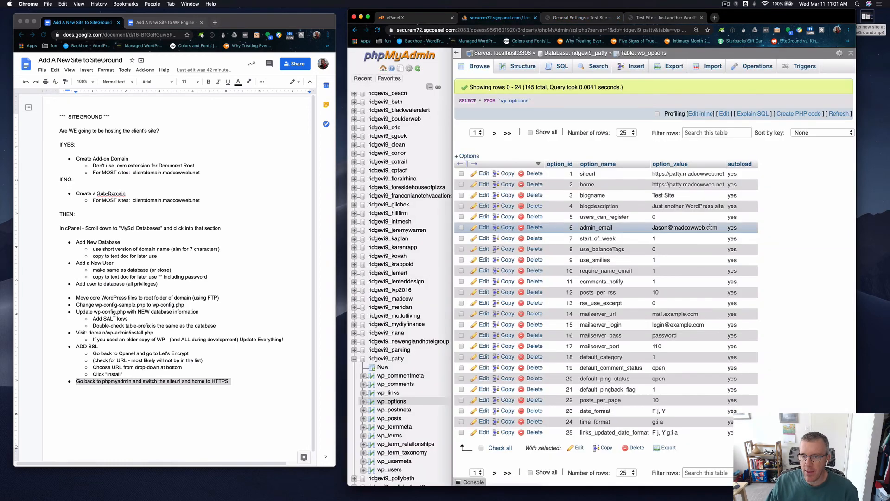
{"action": "double_click", "coordinate": [663, 173]}
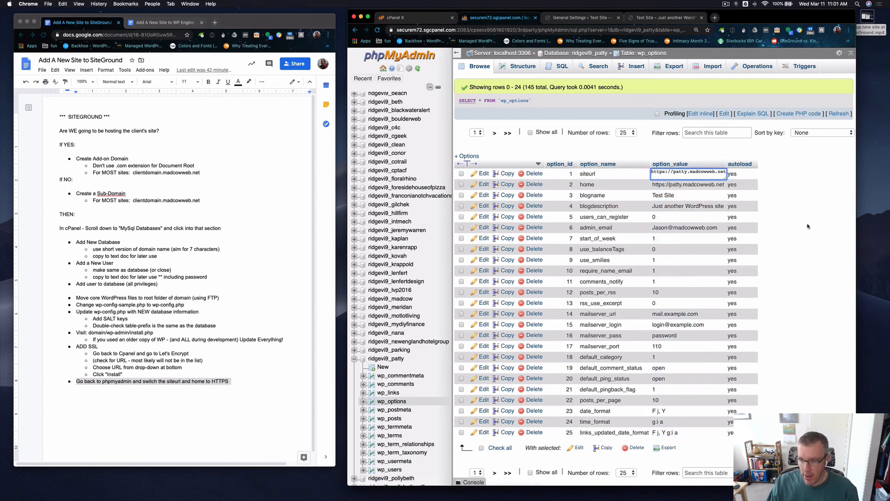
{"action": "key", "text": "BackSpace"}
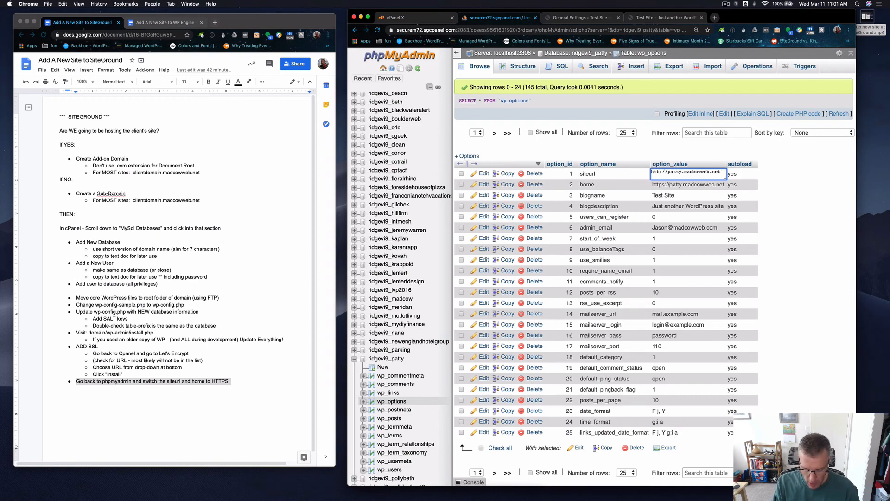
{"action": "type", "text": "s"}
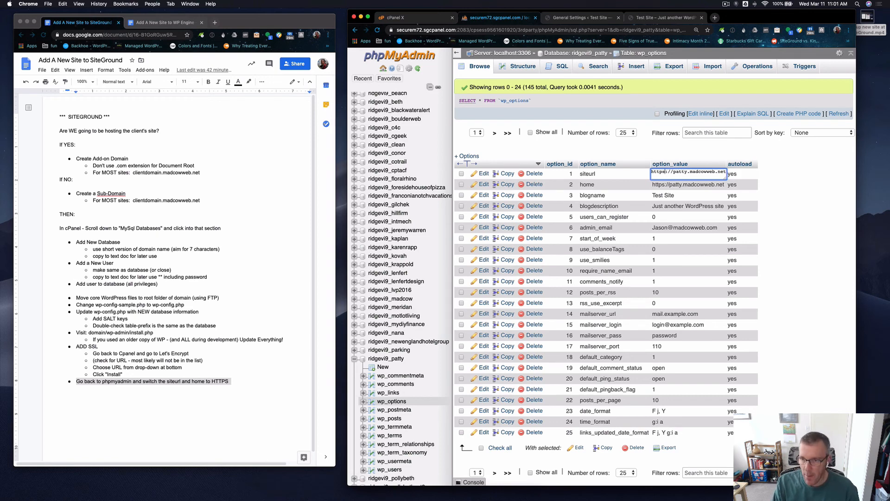
{"action": "left_click", "coordinate": [776, 249]}
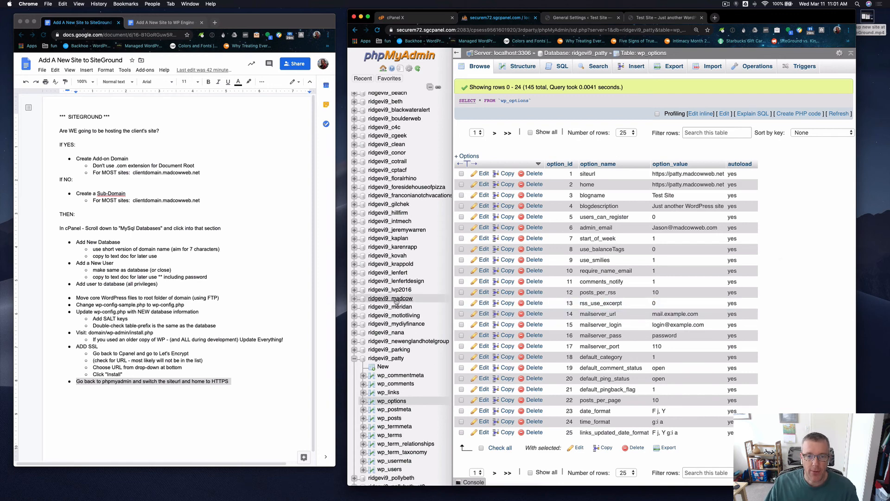
Review the WordPress Address and Site Address in General Settings once more against the ridgevi9_patty options.
{"action": "scroll", "coordinate": [399, 302], "scroll_direction": "down", "scroll_amount": 5}
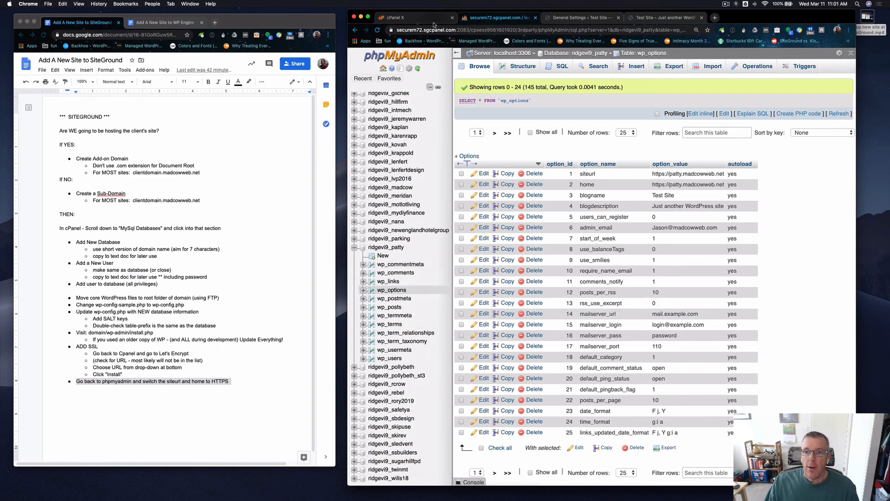
{"action": "left_click", "coordinate": [560, 19]}
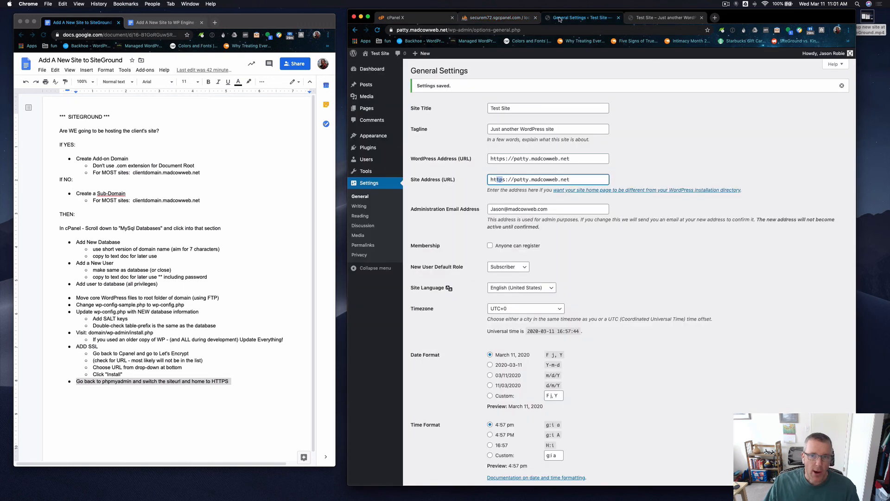
{"action": "left_click", "coordinate": [438, 171]}
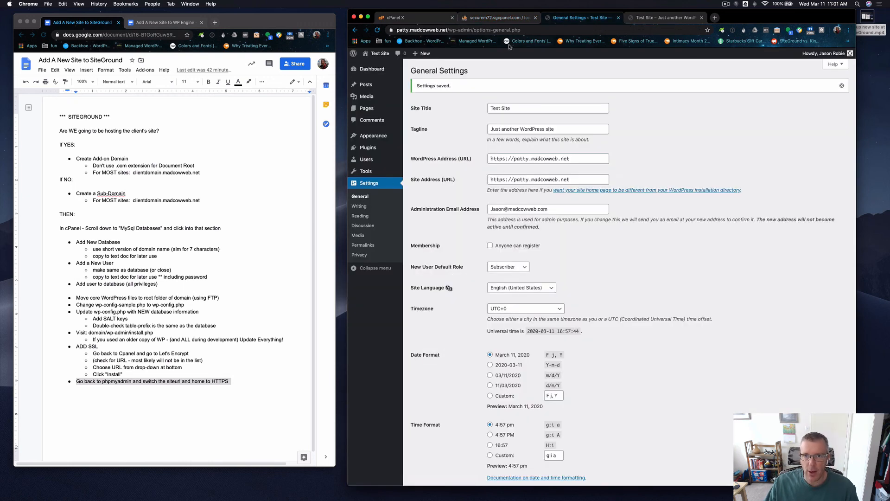
Reload the wp_options table in phpMyAdmin, view its structure, and return to browsing its rows.
{"action": "left_click", "coordinate": [499, 19]}
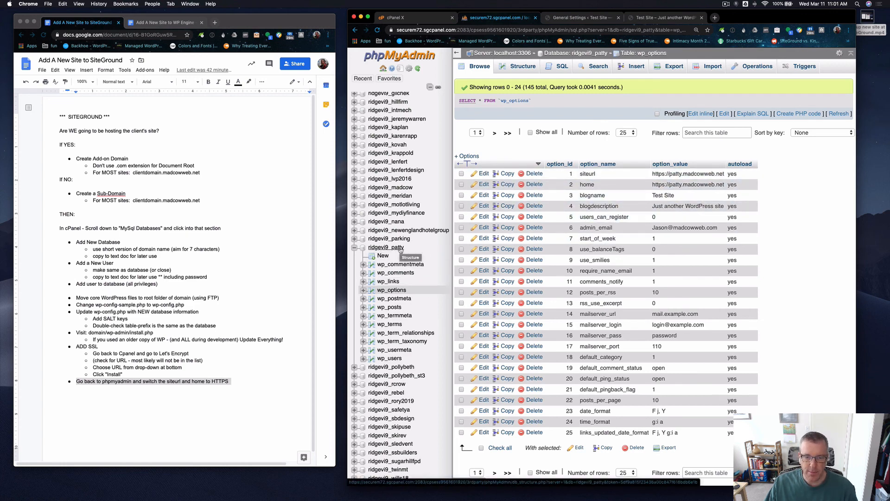
{"action": "left_click", "coordinate": [397, 292]}
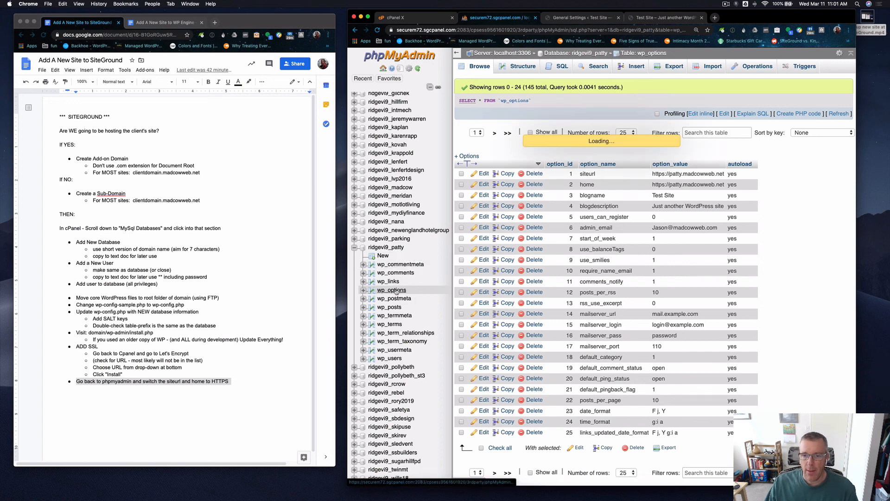
{"action": "left_click", "coordinate": [516, 69]}
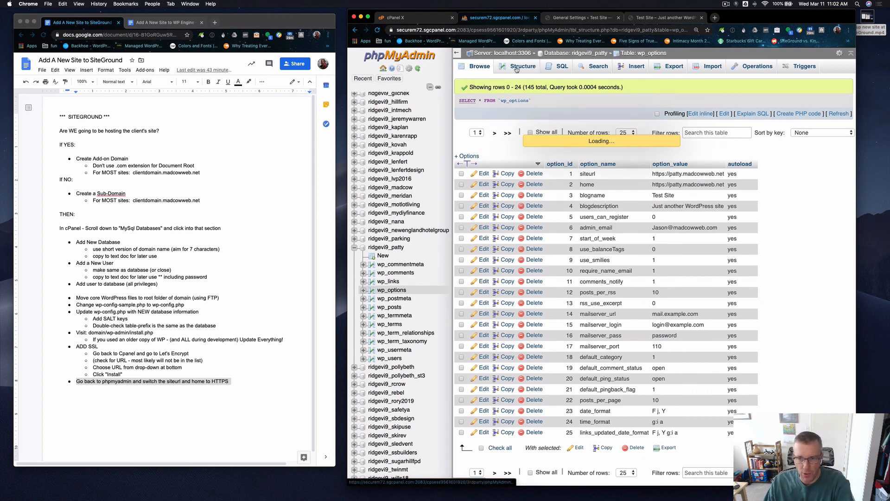
{"action": "left_click", "coordinate": [478, 68]}
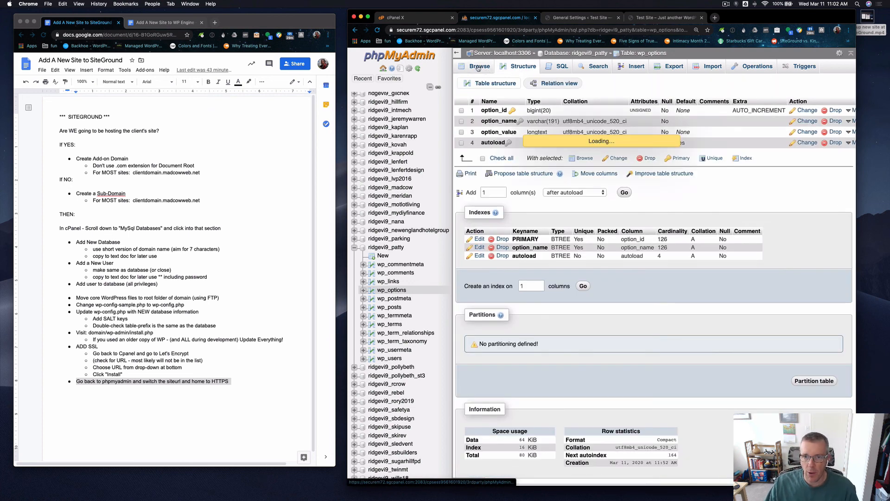